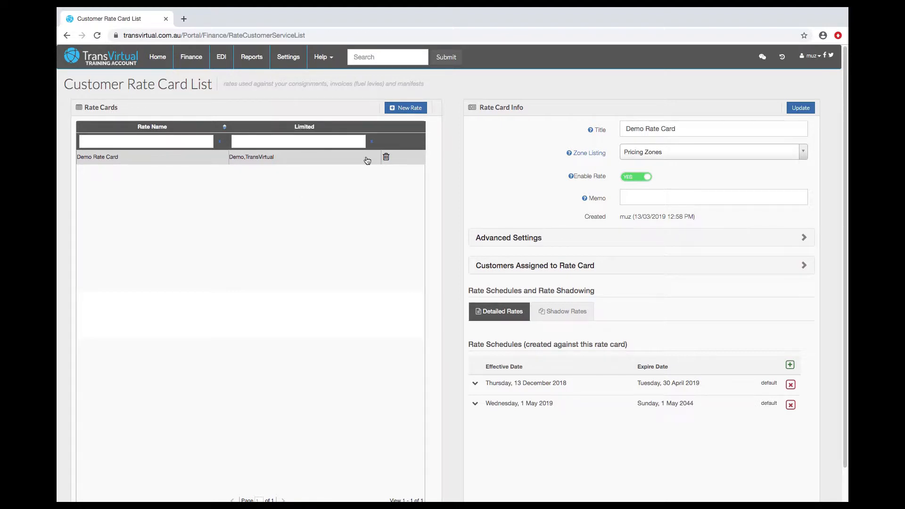
Create a new customer rate card assigned to Parker Industries
{"action": "left_click", "coordinate": [407, 110]}
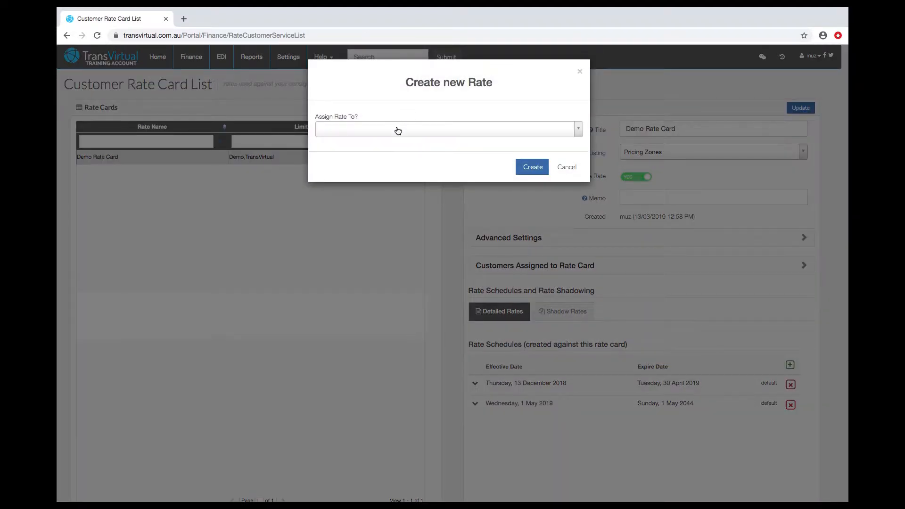
{"action": "left_click", "coordinate": [396, 129]}
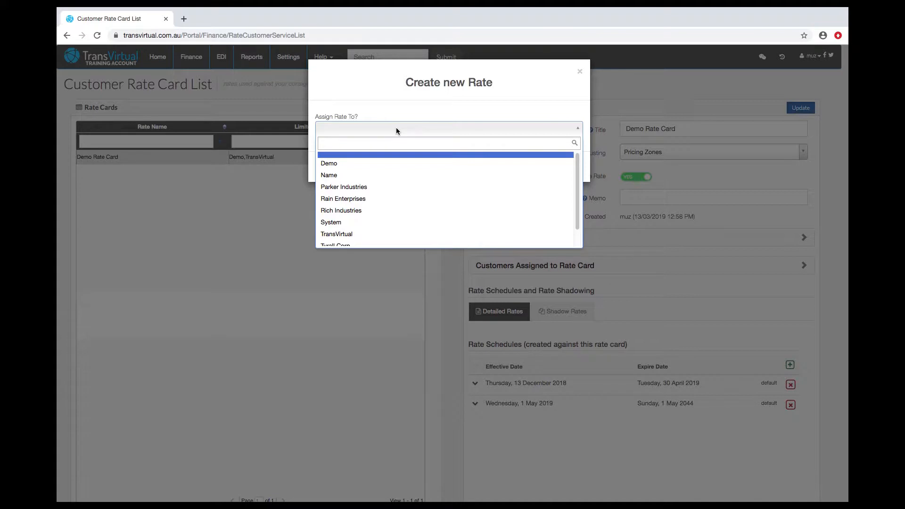
{"action": "left_click", "coordinate": [375, 187]}
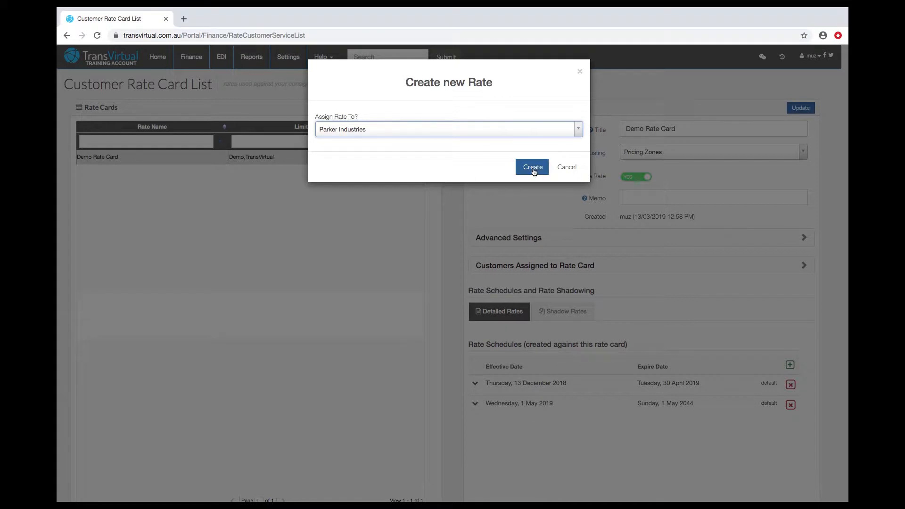
{"action": "left_click", "coordinate": [533, 168]}
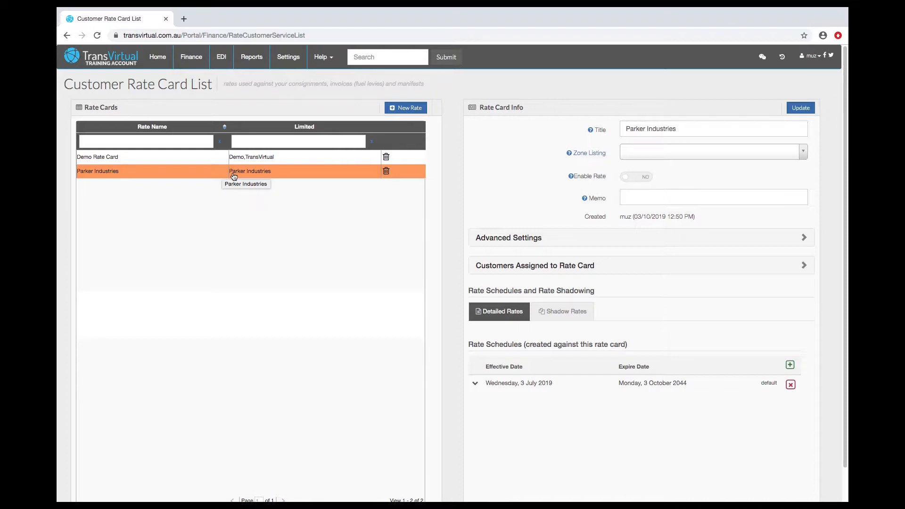
Enable the Parker Industries rate card, set its zone listing to 2020 Pricing Zones, and save the changes
{"action": "left_click", "coordinate": [640, 182]}
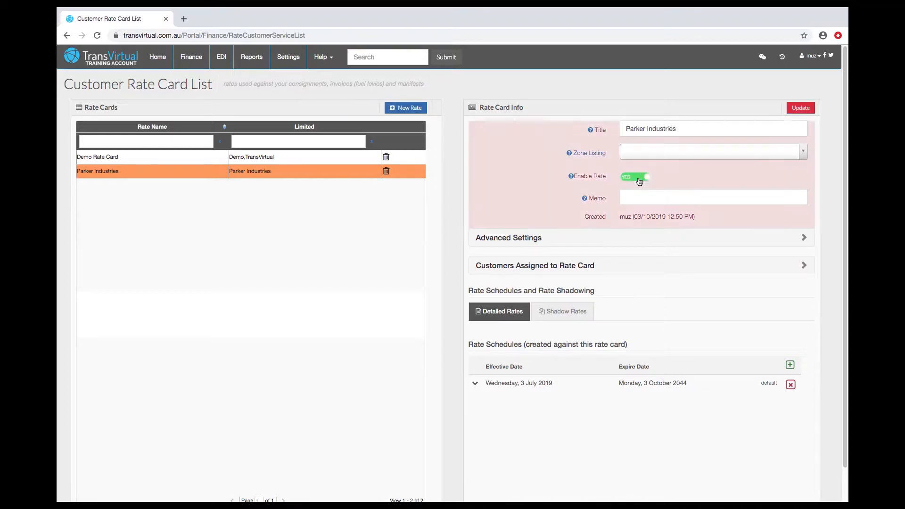
{"action": "left_click", "coordinate": [799, 110]}
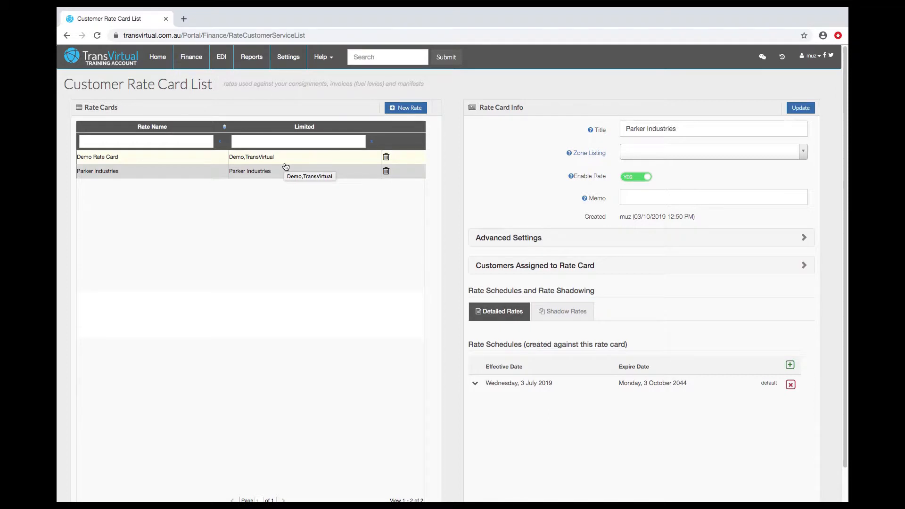
{"action": "left_click", "coordinate": [674, 155]}
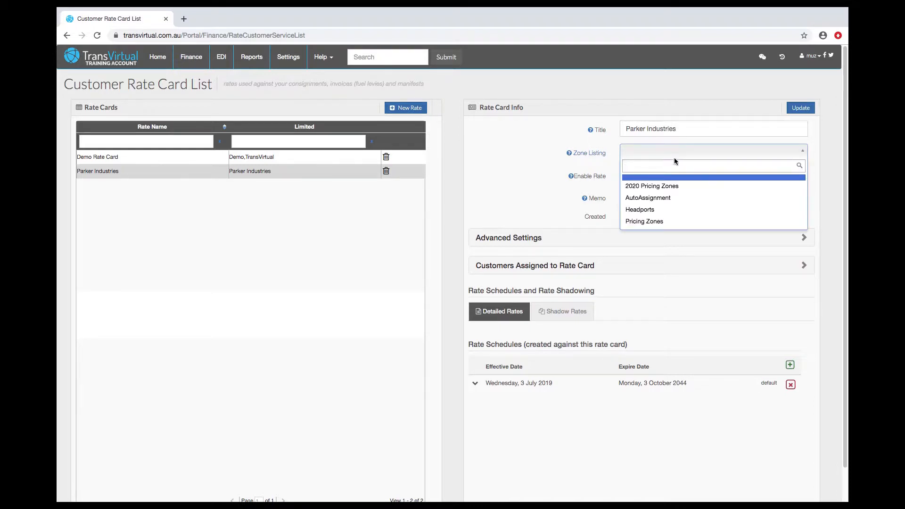
{"action": "left_click", "coordinate": [669, 187]}
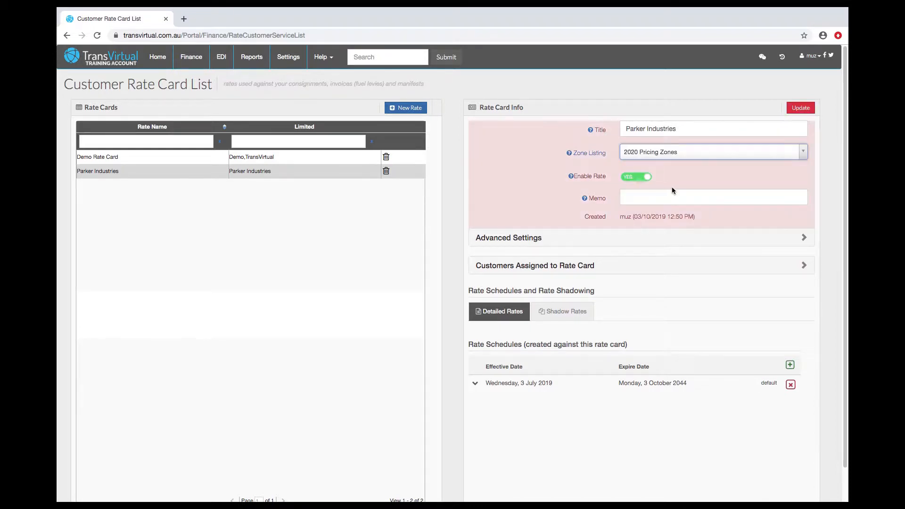
{"action": "left_click", "coordinate": [800, 109]}
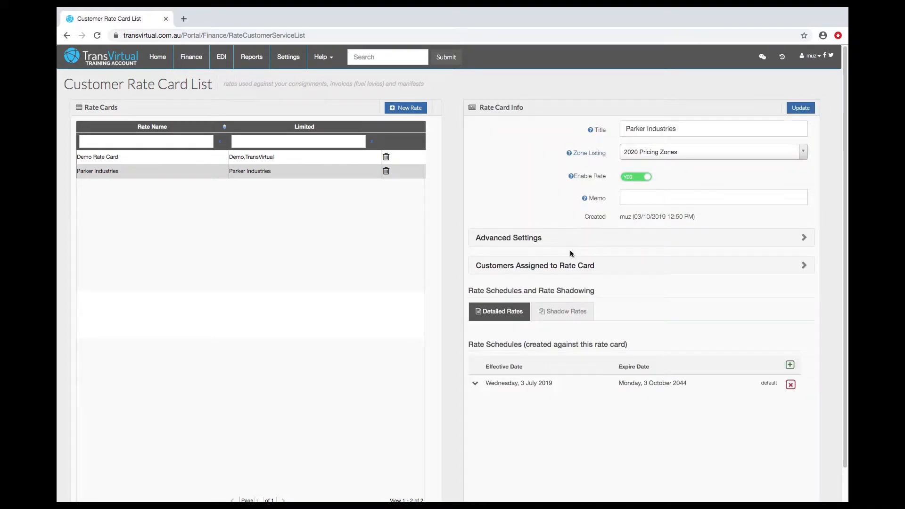
Add Rich Industries to the customers assigned to the Parker Industries rate card
{"action": "left_click", "coordinate": [566, 267]}
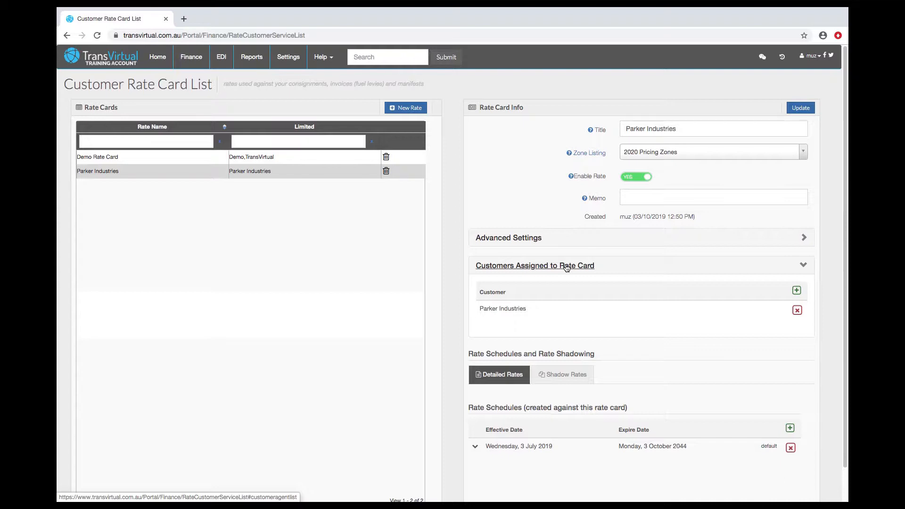
{"action": "left_click", "coordinate": [796, 291]}
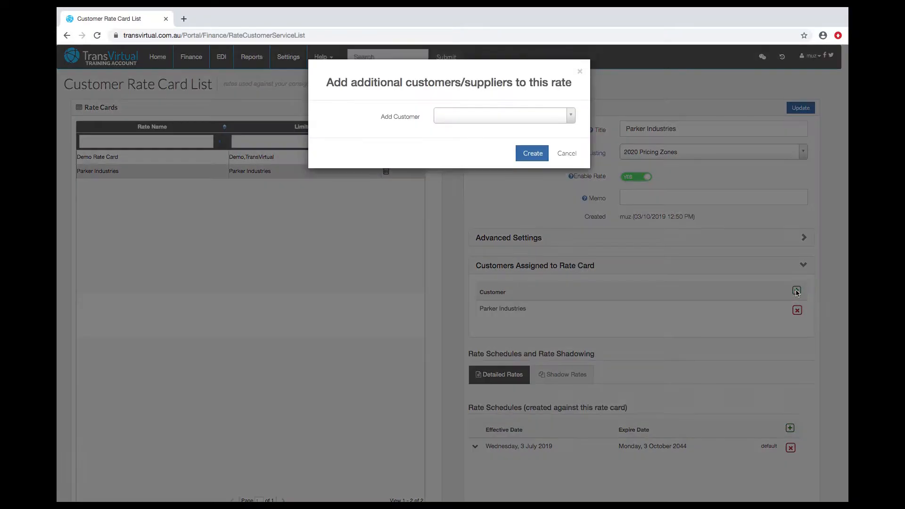
{"action": "left_click", "coordinate": [460, 121]}
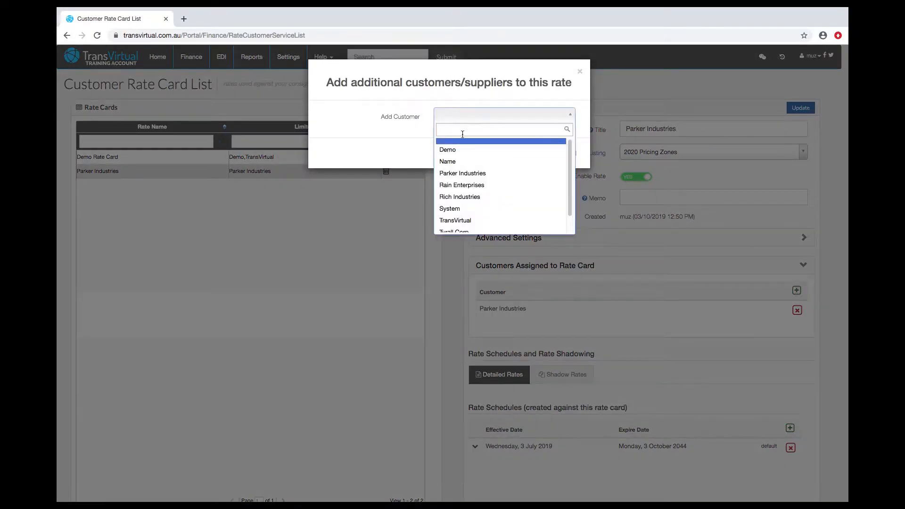
{"action": "left_click", "coordinate": [464, 197]}
{"action": "left_click", "coordinate": [534, 154]}
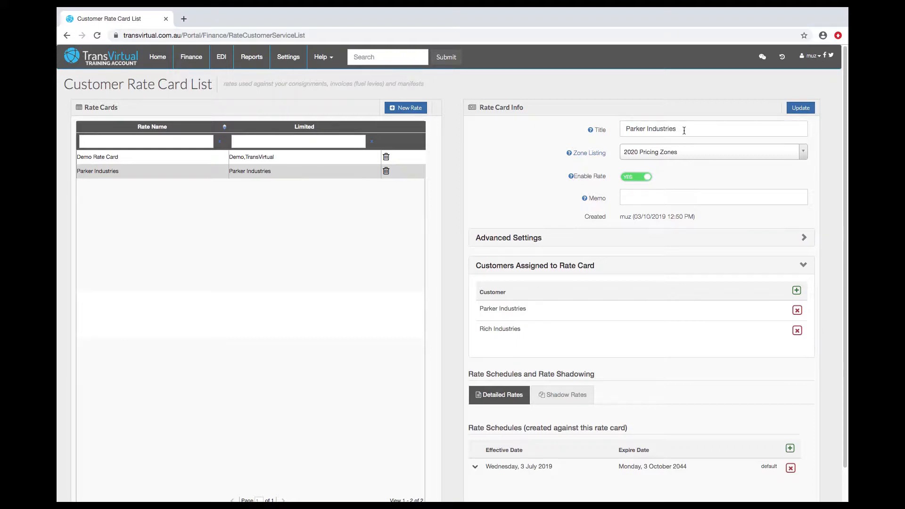
Retitle the Parker Industries rate card as Standard Rates and save it
{"action": "left_click_drag", "start_coordinate": [684, 130], "coordinate": [609, 127]}
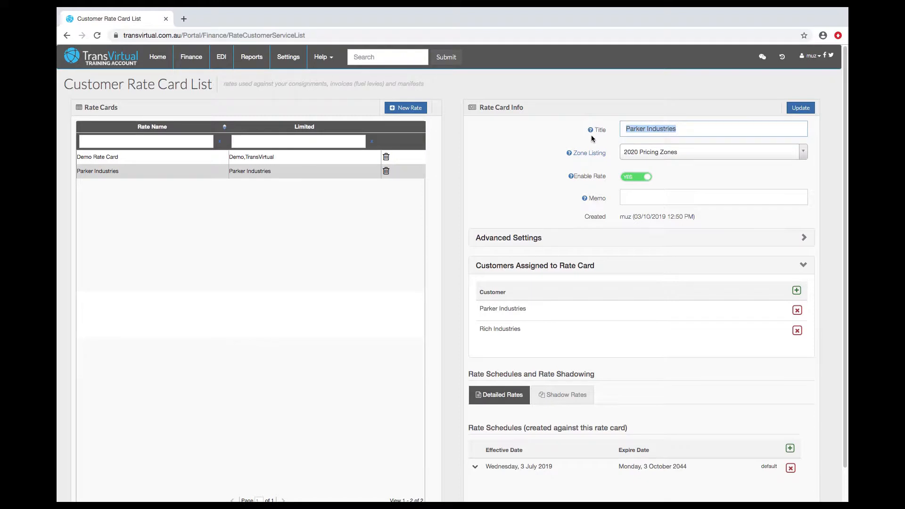
{"action": "type", "text": "Standard Rates"}
{"action": "left_click", "coordinate": [796, 108]}
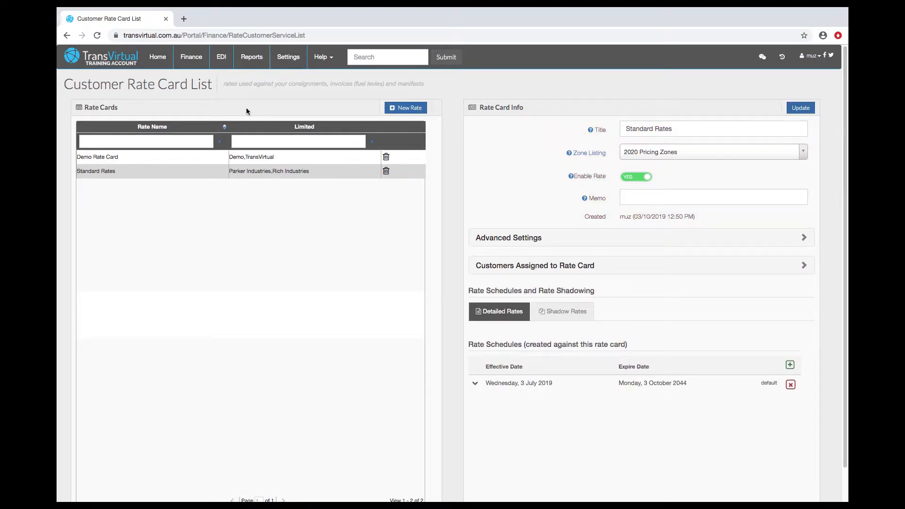
Add a rate schedule to Standard Rates effective 01/01/2020, copying the current rate card with a 3 percent increase
{"action": "left_click", "coordinate": [272, 174]}
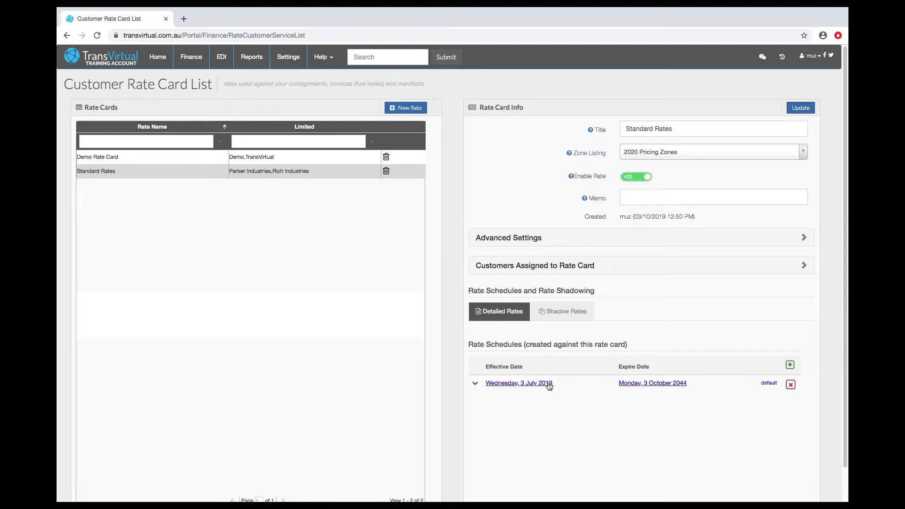
{"action": "left_click", "coordinate": [790, 367]}
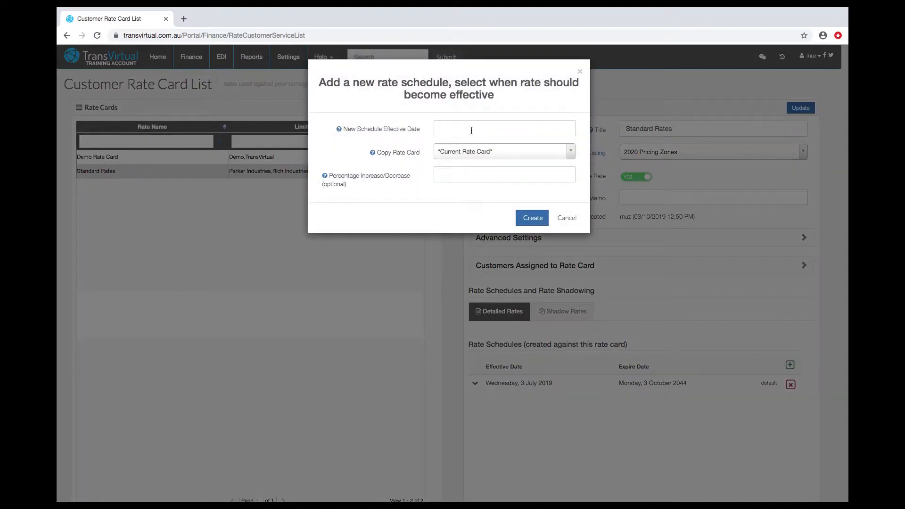
{"action": "left_click", "coordinate": [487, 131]}
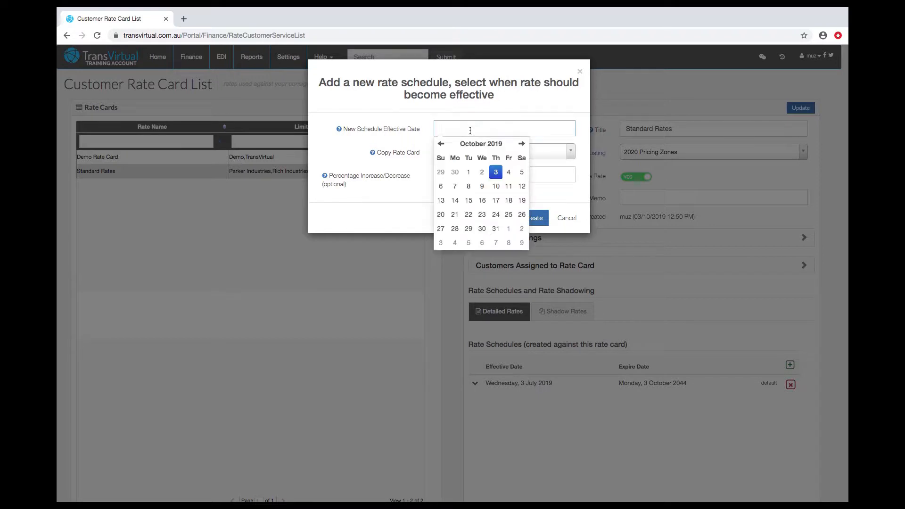
{"action": "left_click", "coordinate": [520, 145]}
{"action": "left_click", "coordinate": [521, 146]}
{"action": "left_click", "coordinate": [521, 145]}
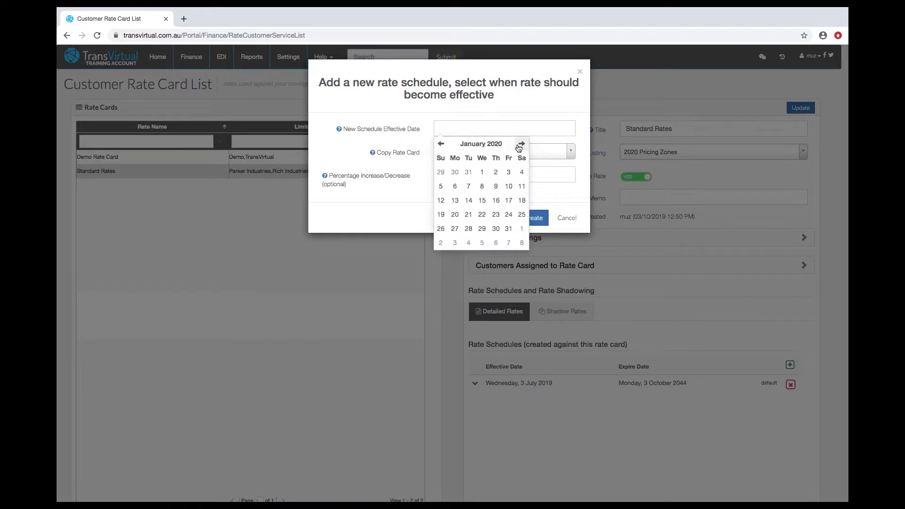
{"action": "left_click", "coordinate": [481, 172]}
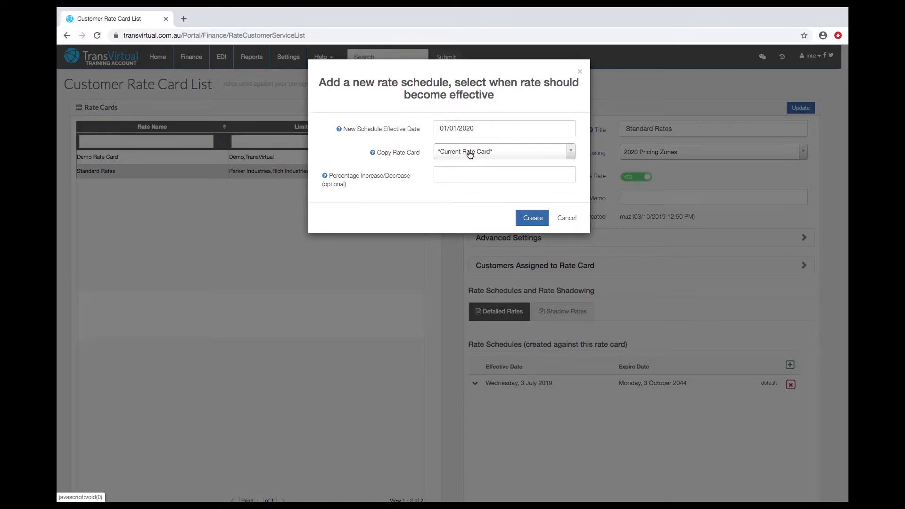
{"action": "left_click", "coordinate": [467, 174]}
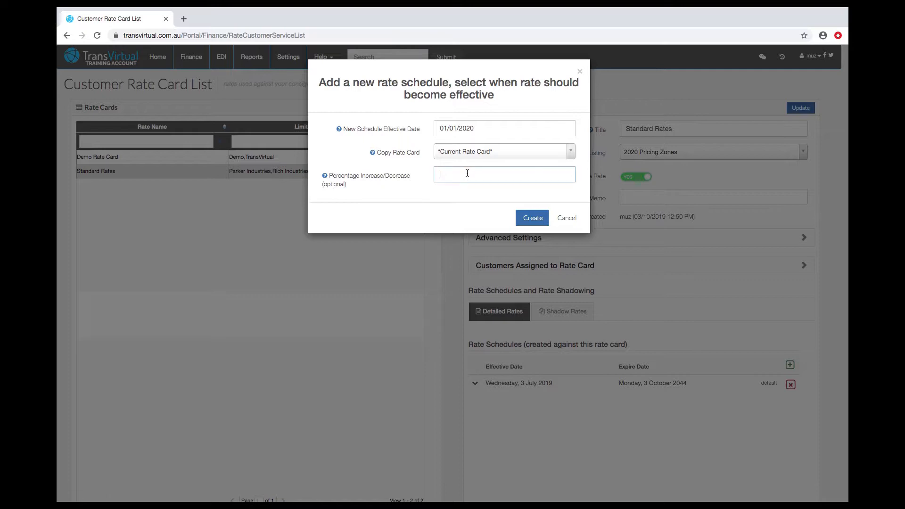
{"action": "type", "text": "3"}
{"action": "left_click", "coordinate": [529, 219]}
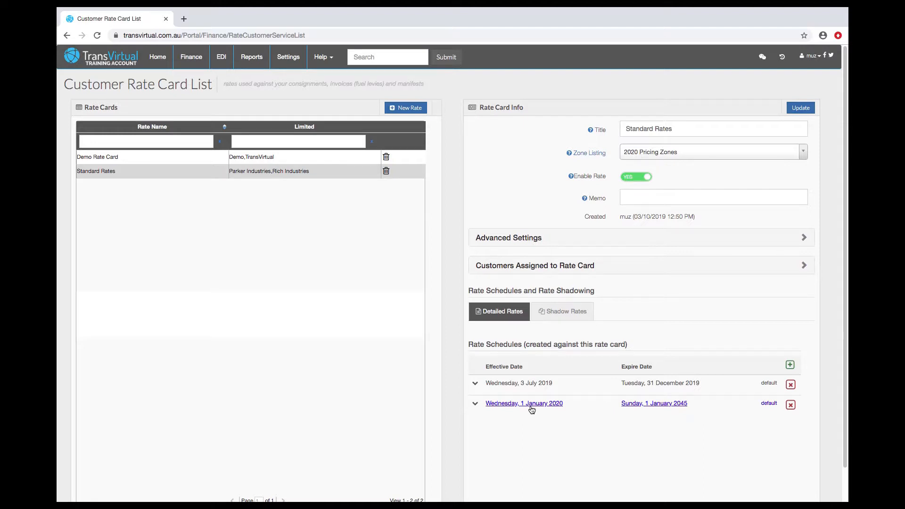
Open the Standard Rates schedule effective 3 July 2019 and review its service level, freight item, route and rating detail sections
{"action": "left_click", "coordinate": [532, 385]}
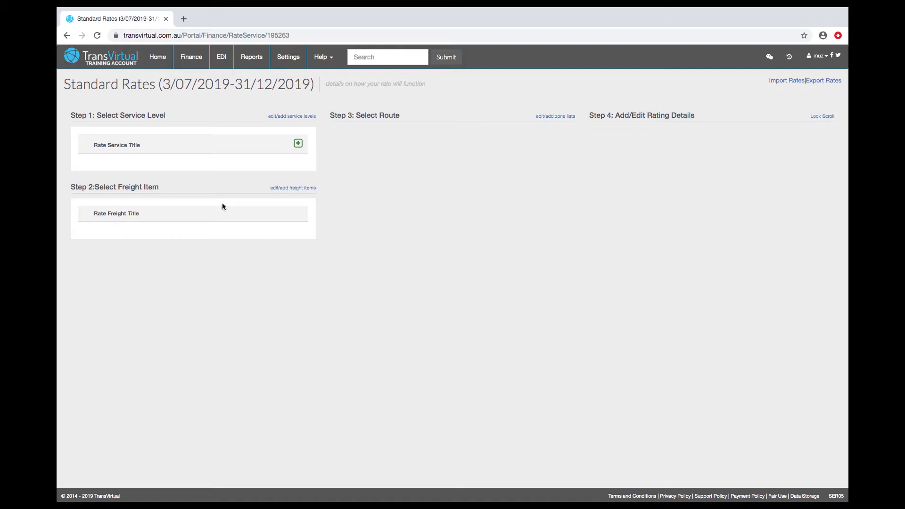
{"action": "left_click_drag", "start_coordinate": [110, 118], "coordinate": [159, 126]}
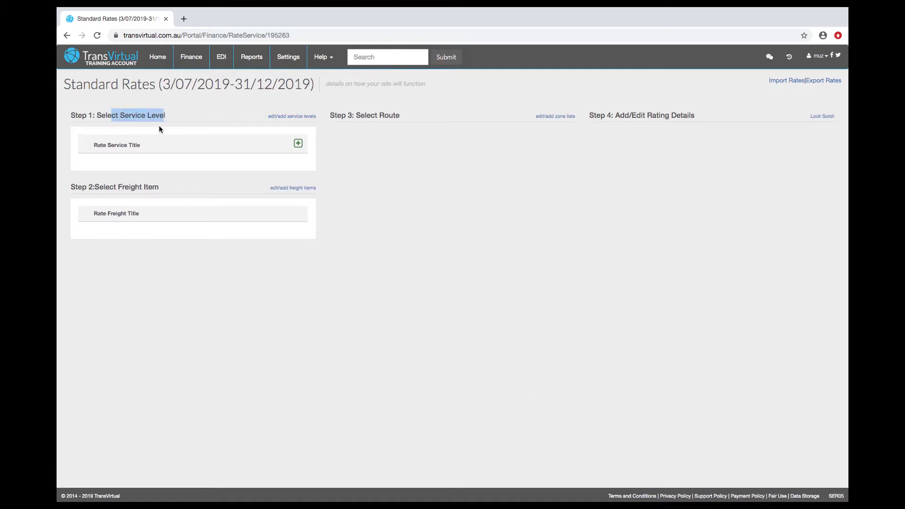
{"action": "left_click", "coordinate": [126, 190]}
{"action": "left_click_drag", "start_coordinate": [126, 190], "coordinate": [165, 190]}
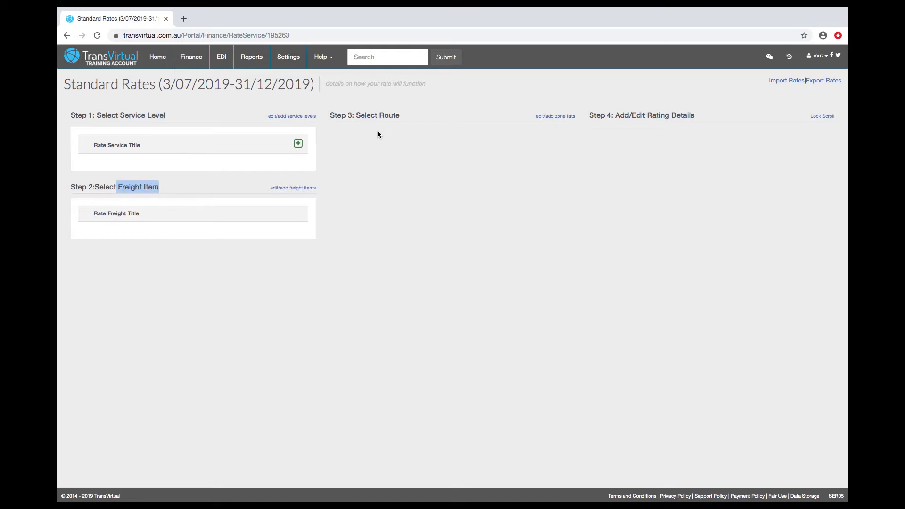
{"action": "left_click_drag", "start_coordinate": [358, 115], "coordinate": [395, 121]}
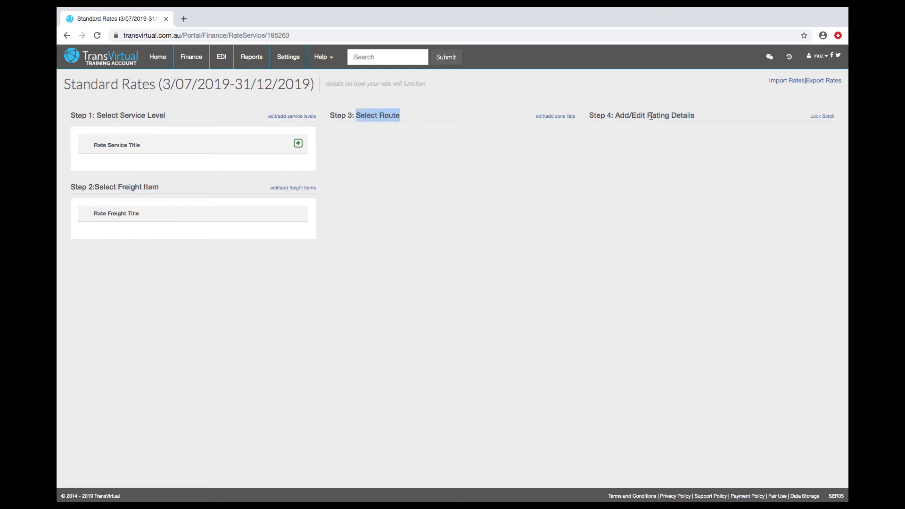
{"action": "left_click_drag", "start_coordinate": [652, 116], "coordinate": [693, 123]}
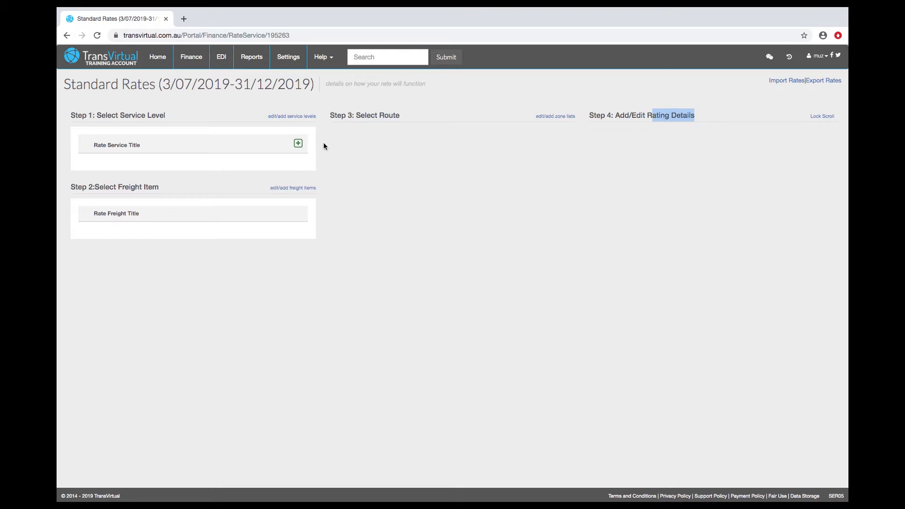
Add the General and Road Express service levels to the rate schedule
{"action": "left_click", "coordinate": [298, 143]}
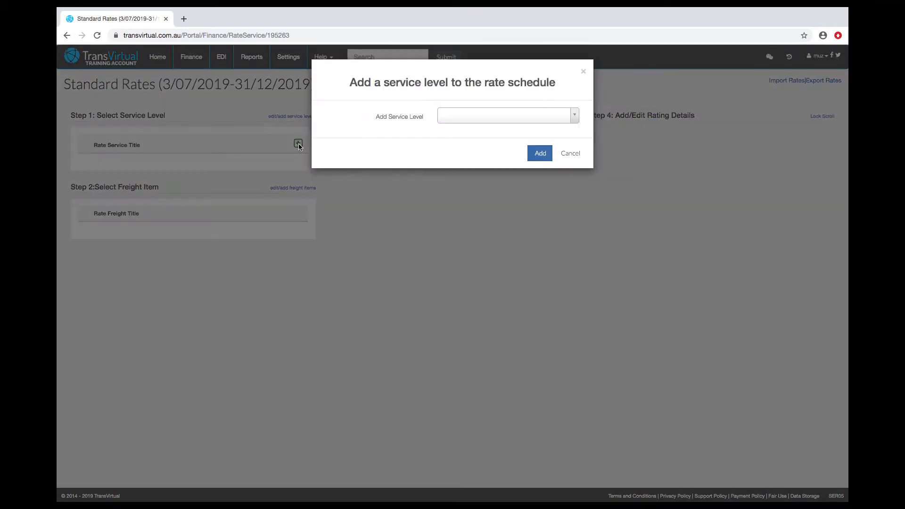
{"action": "left_click", "coordinate": [459, 124]}
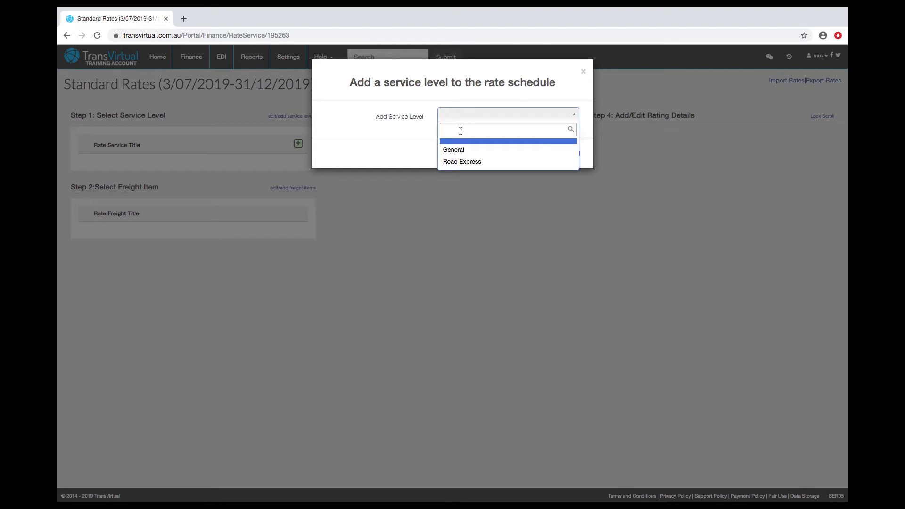
{"action": "left_click", "coordinate": [461, 147]}
{"action": "left_click", "coordinate": [540, 153]}
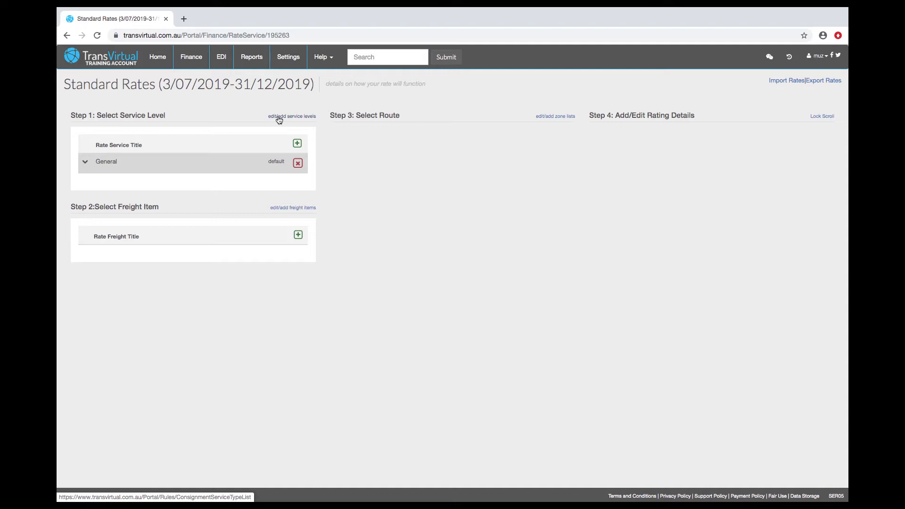
{"action": "left_click", "coordinate": [297, 143]}
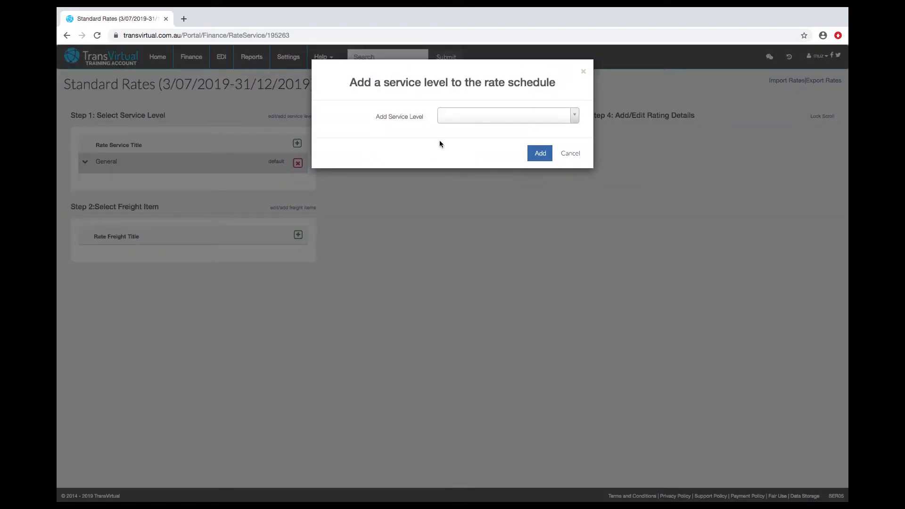
{"action": "left_click", "coordinate": [504, 115]}
{"action": "left_click", "coordinate": [481, 161]}
{"action": "left_click", "coordinate": [541, 156]}
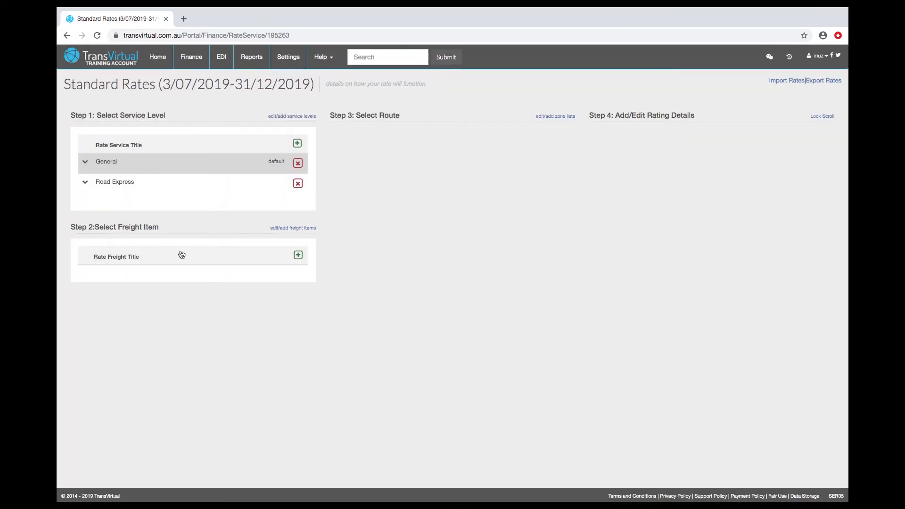
Add Carton as a freight item under the General service level
{"action": "left_click", "coordinate": [297, 257]}
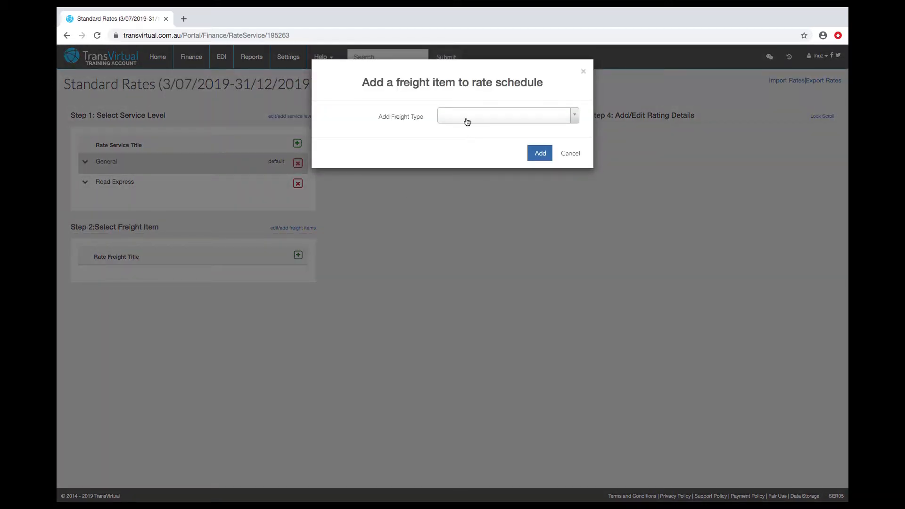
{"action": "left_click", "coordinate": [466, 122]}
{"action": "left_click", "coordinate": [458, 148]}
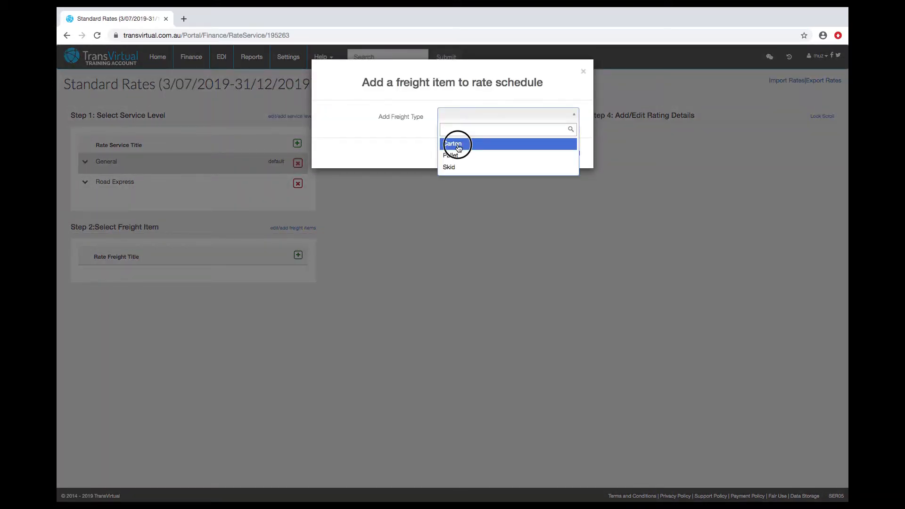
{"action": "left_click", "coordinate": [540, 154]}
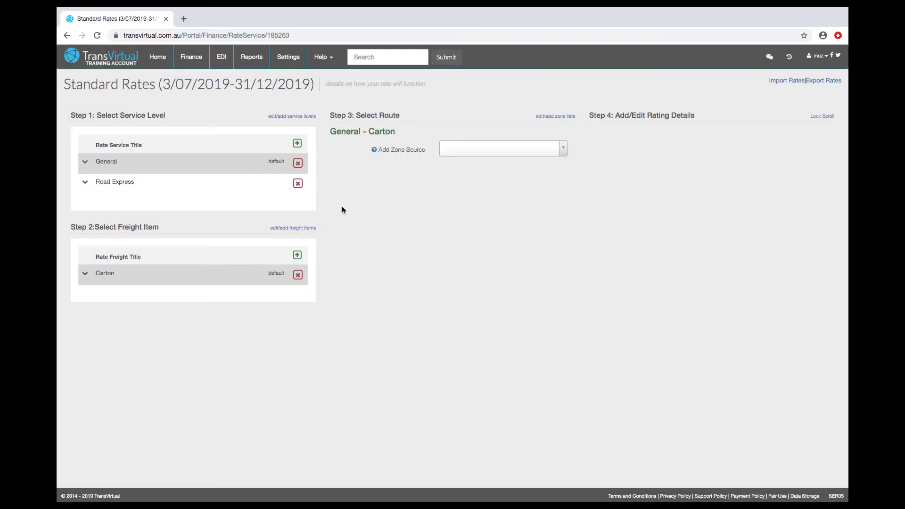
Add Pallet as a second freight item under the General service level
{"action": "left_click", "coordinate": [297, 255]}
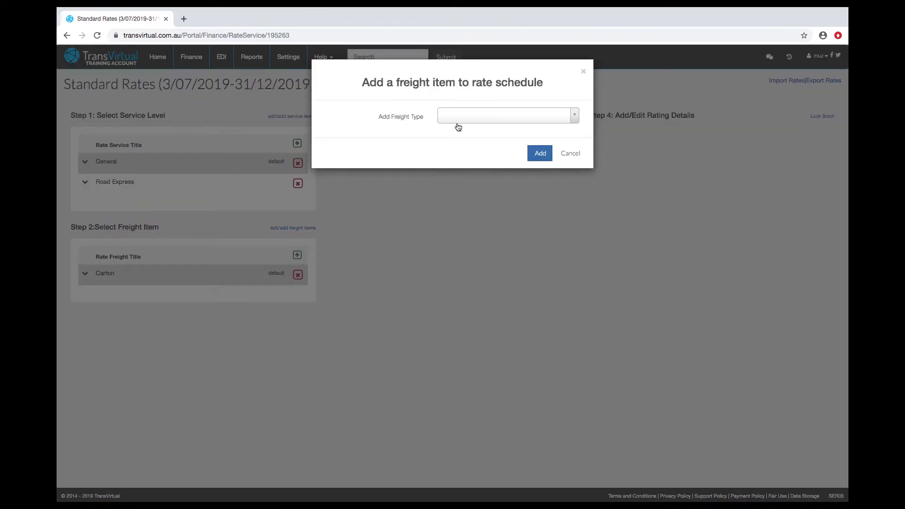
{"action": "left_click", "coordinate": [458, 125]}
{"action": "left_click", "coordinate": [448, 153]}
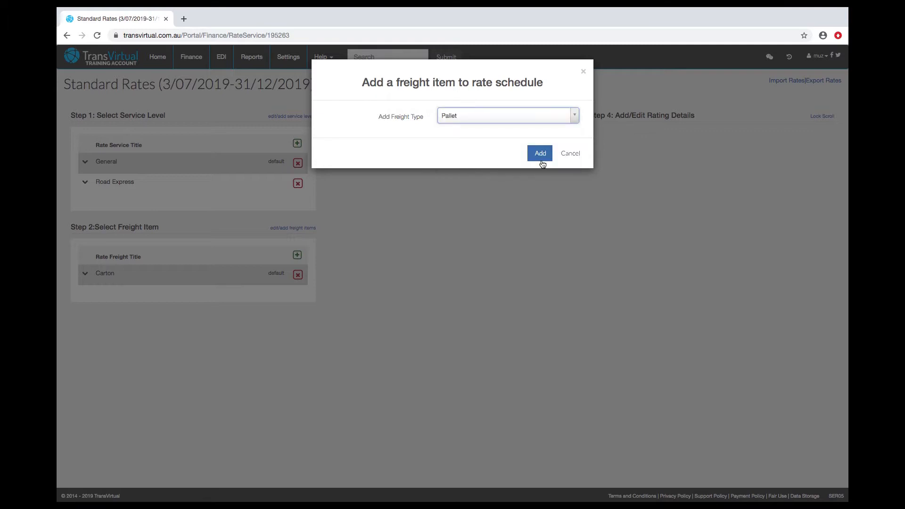
{"action": "left_click", "coordinate": [540, 153]}
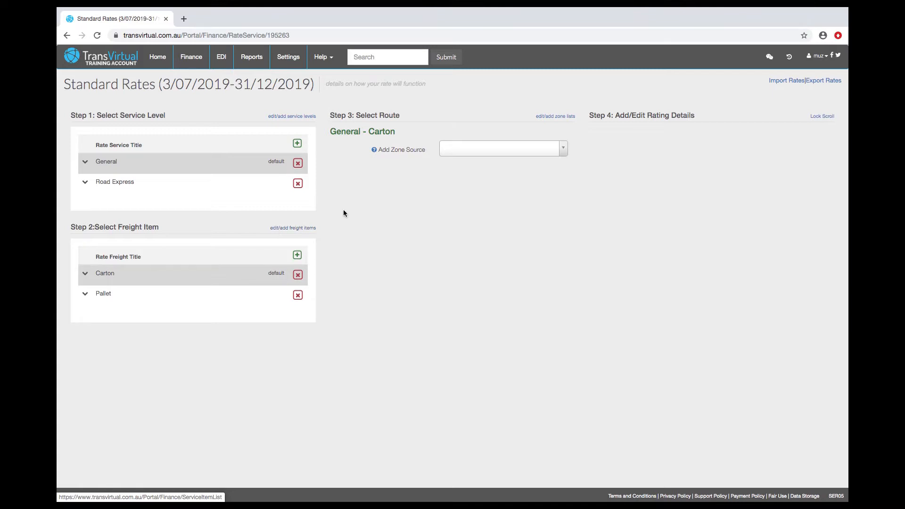
Add Sydney Metro as a zone source for General cartons
{"action": "left_click", "coordinate": [411, 150]}
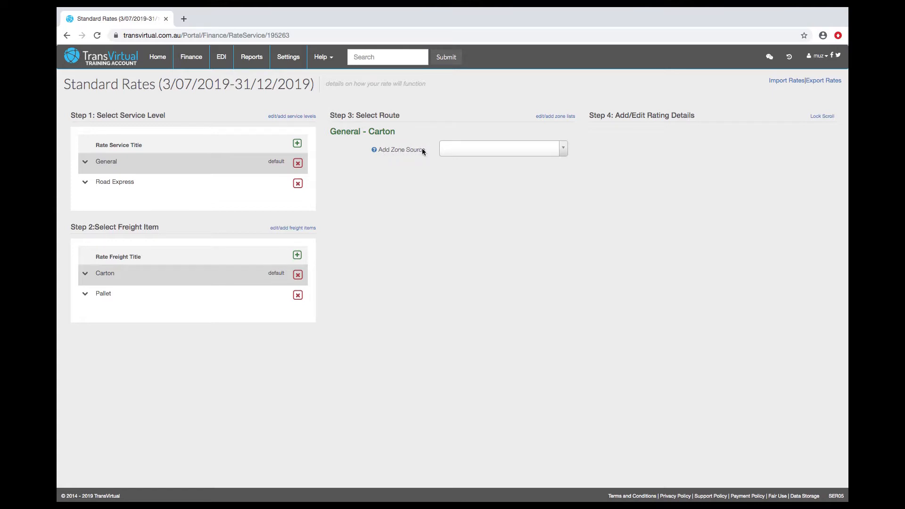
{"action": "left_click", "coordinate": [471, 154]}
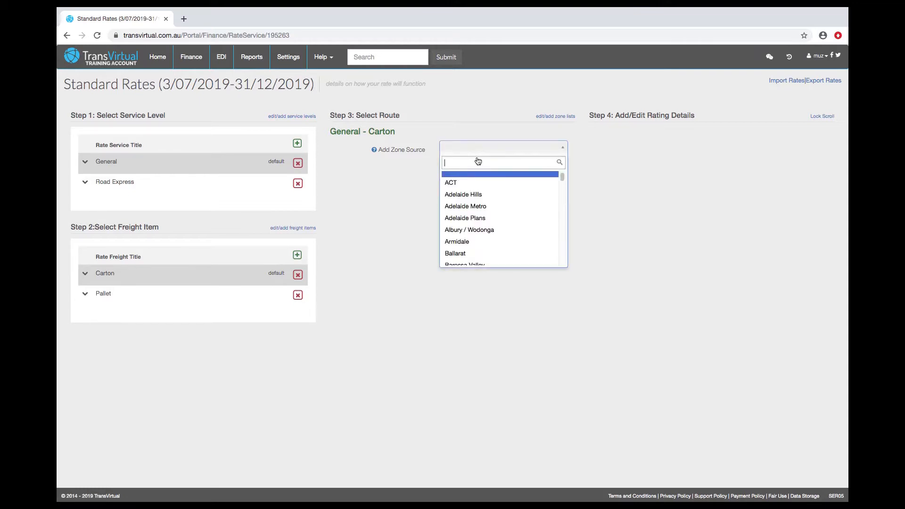
{"action": "scroll", "coordinate": [487, 199], "scroll_direction": "down", "scroll_amount": 5}
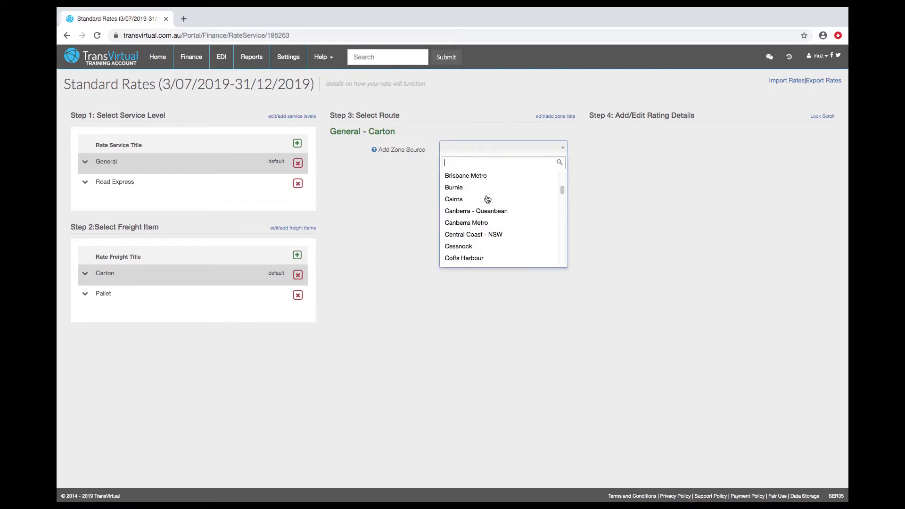
{"action": "type", "text": "sydn"}
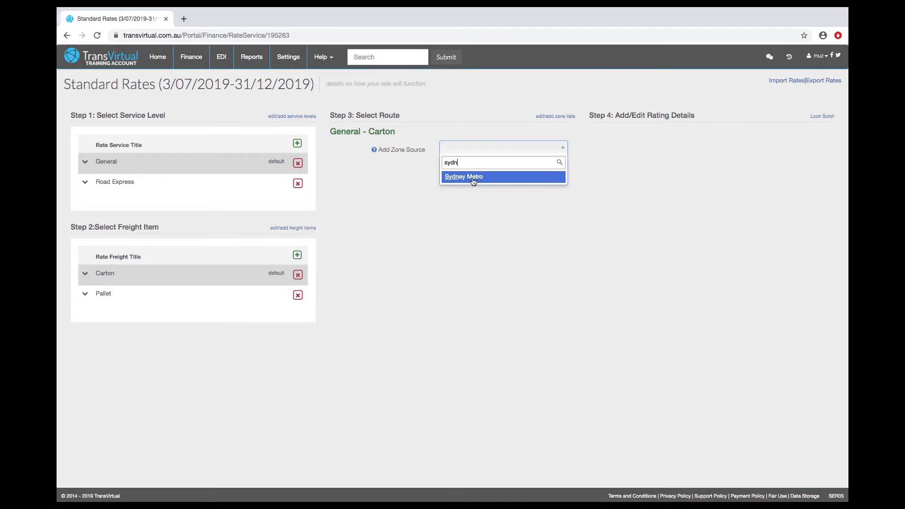
{"action": "left_click", "coordinate": [473, 179]}
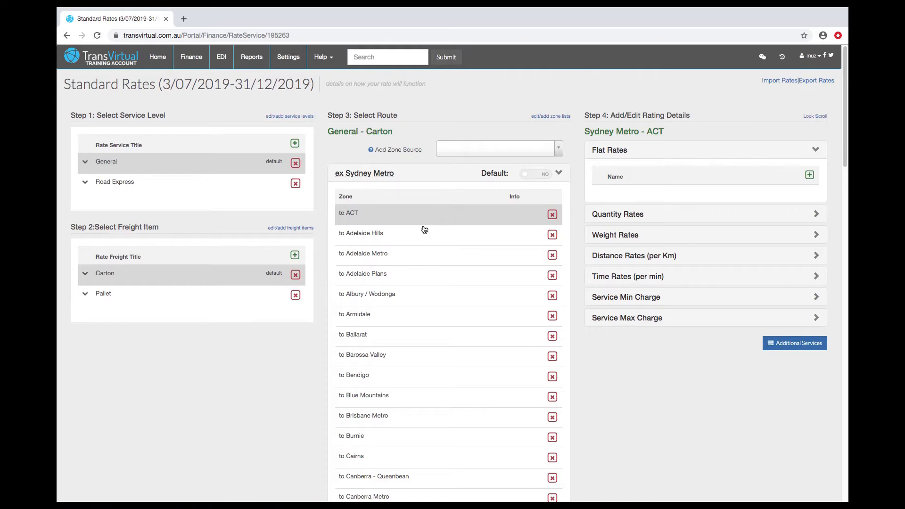
Add a Basic flat rate of $2.50 to the Sydney Metro to Adelaide Metro route and save it
{"action": "scroll", "coordinate": [424, 229], "scroll_direction": "down", "scroll_amount": 3}
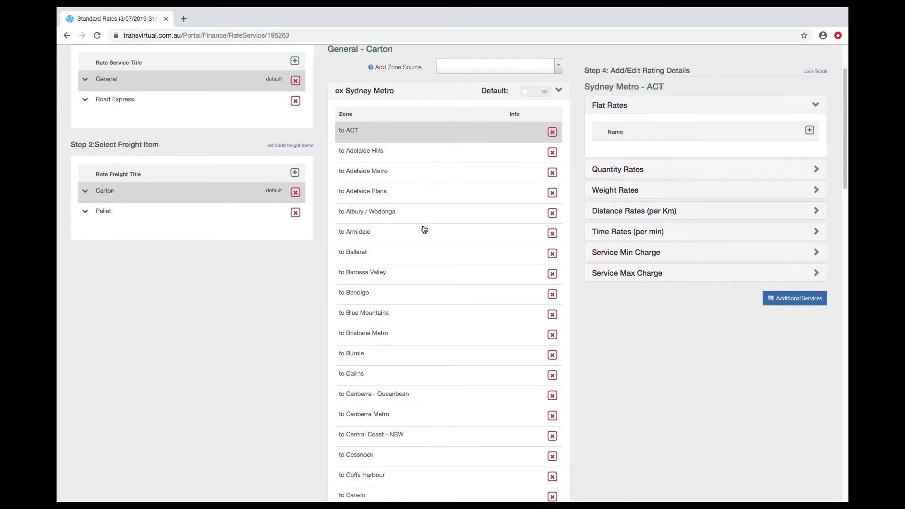
{"action": "scroll", "coordinate": [424, 229], "scroll_direction": "down", "scroll_amount": 5}
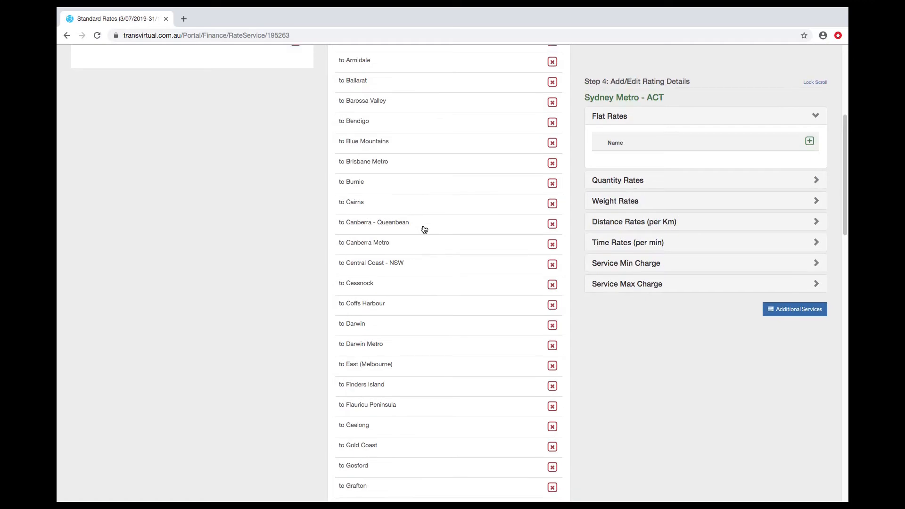
{"action": "scroll", "coordinate": [424, 229], "scroll_direction": "up", "scroll_amount": 8}
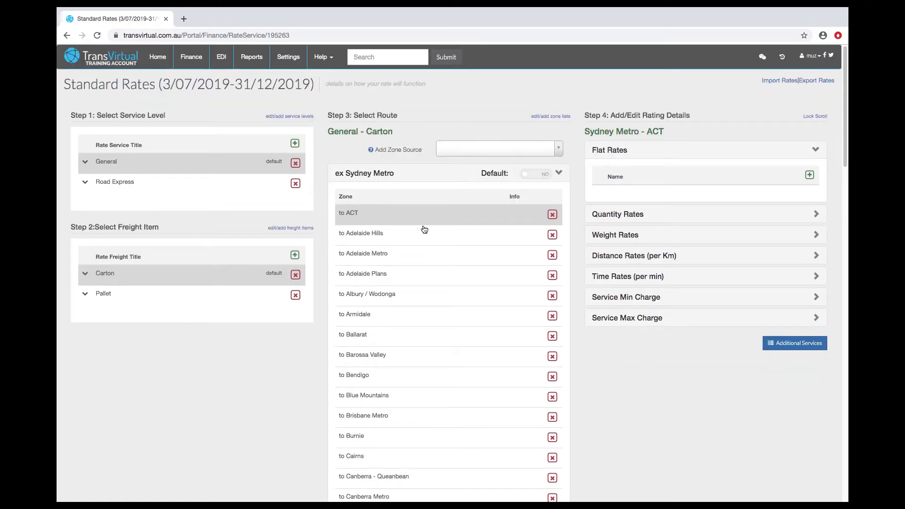
{"action": "left_click", "coordinate": [399, 257]}
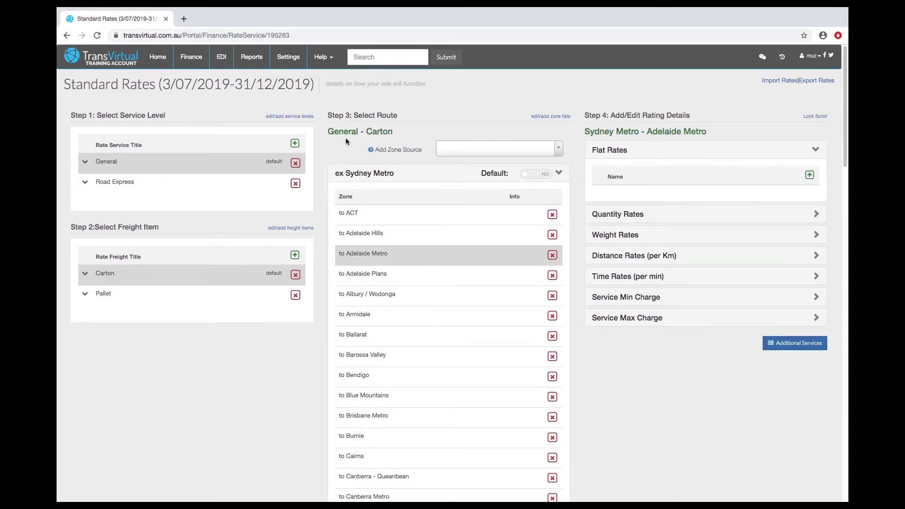
{"action": "left_click_drag", "start_coordinate": [327, 131], "coordinate": [391, 133]}
{"action": "left_click_drag", "start_coordinate": [584, 132], "coordinate": [708, 132]}
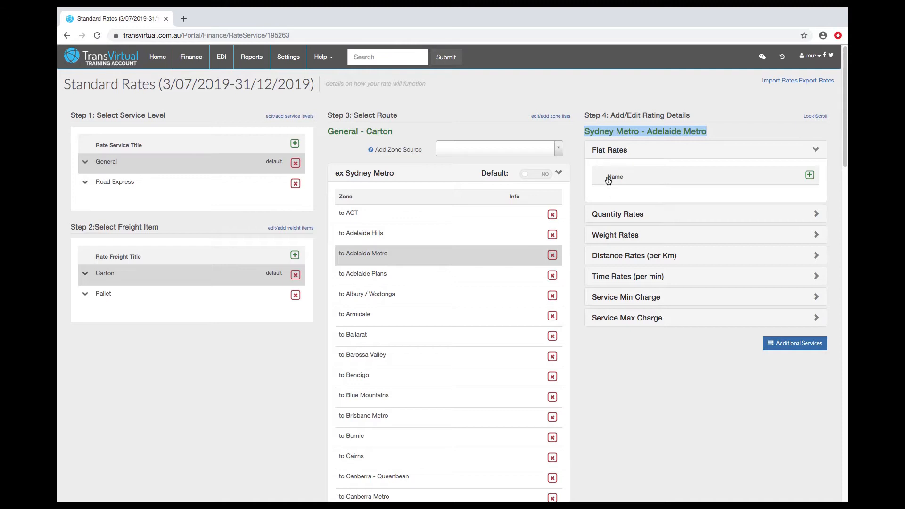
{"action": "left_click", "coordinate": [650, 152]}
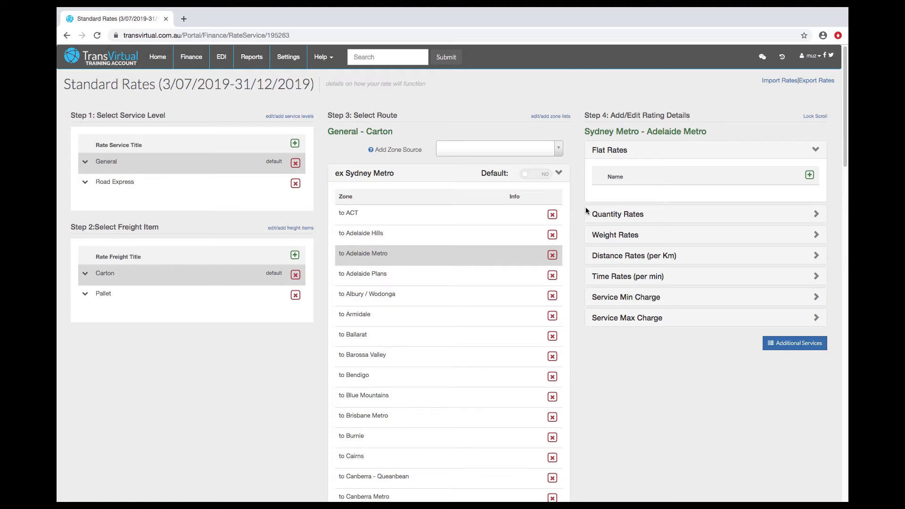
{"action": "left_click", "coordinate": [809, 175]}
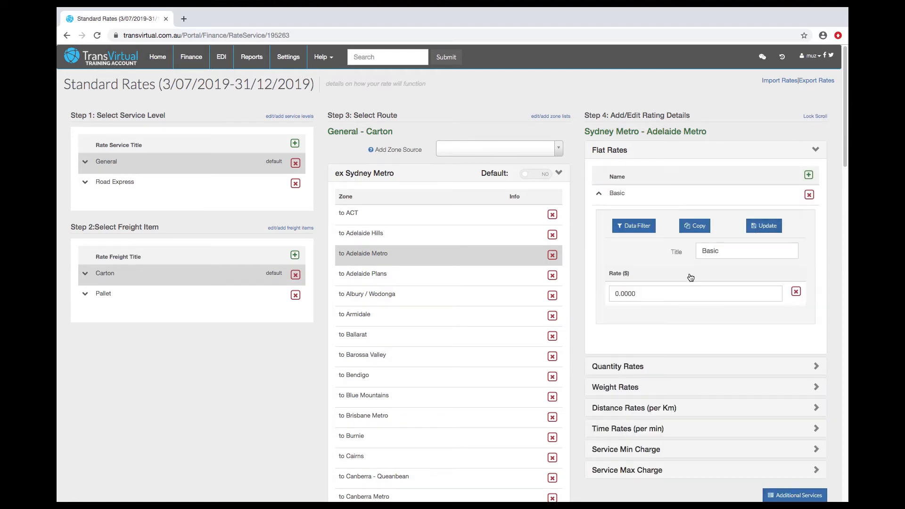
{"action": "left_click", "coordinate": [645, 293]}
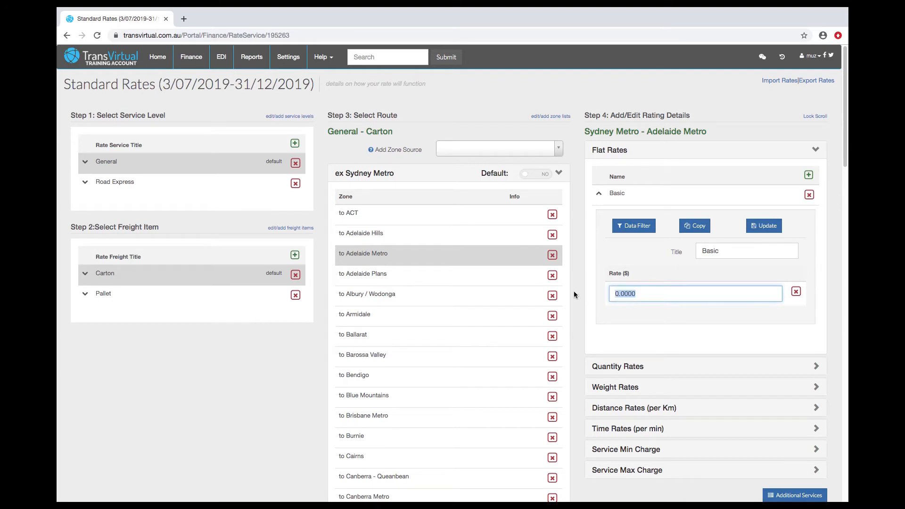
{"action": "type", "text": "2.50"}
{"action": "left_click", "coordinate": [764, 227]}
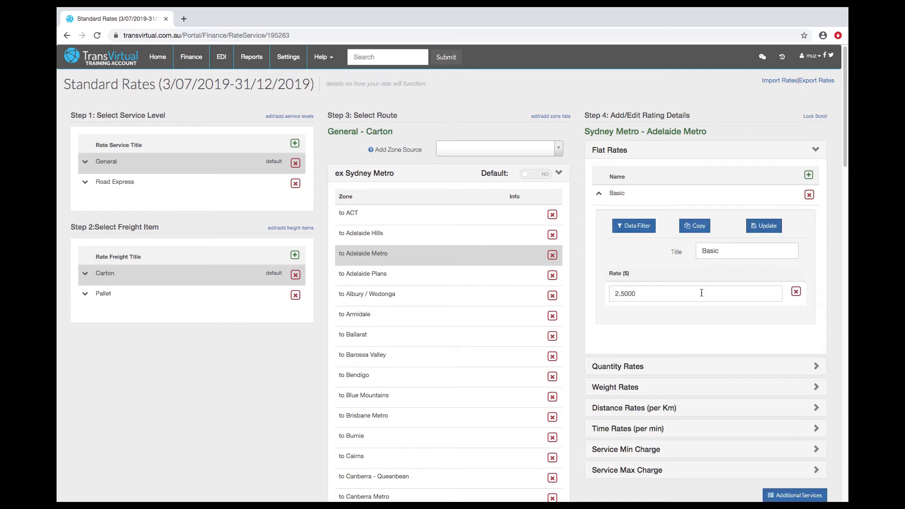
Add a weight rate of $0.50 starting from 0 to the Sydney Metro to Adelaide Metro route, save it and reload the Carton routes
{"action": "left_click", "coordinate": [617, 386]}
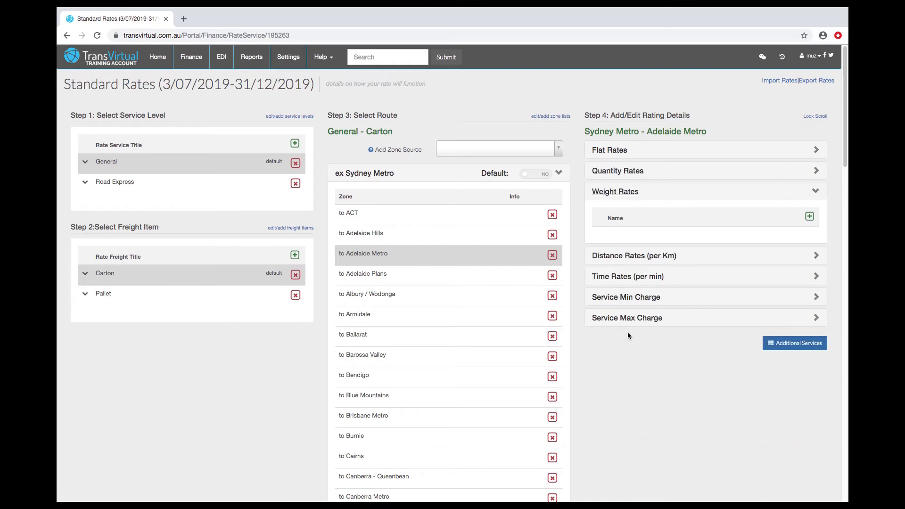
{"action": "left_click", "coordinate": [809, 216]}
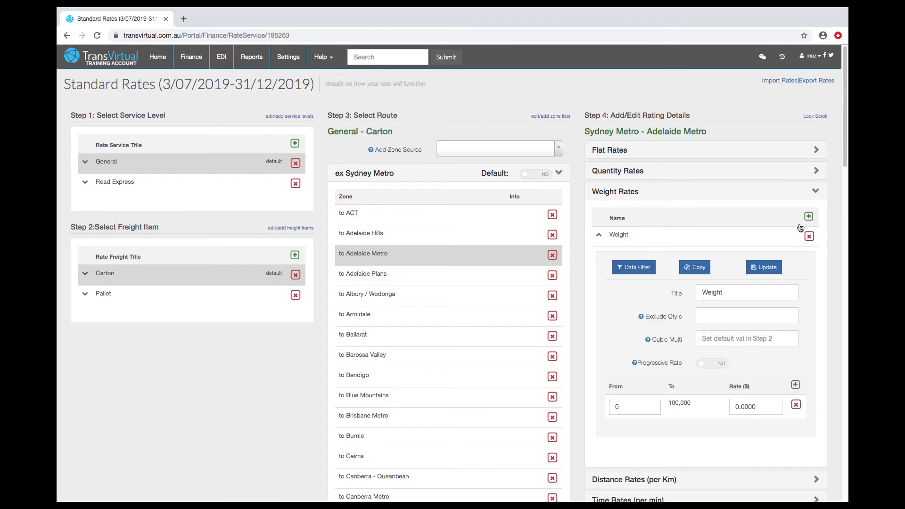
{"action": "left_click", "coordinate": [748, 408]}
{"action": "left_click_drag", "start_coordinate": [748, 408], "coordinate": [742, 408]}
{"action": "type", "text": "50"}
{"action": "left_click", "coordinate": [766, 272]}
{"action": "left_click", "coordinate": [134, 278]}
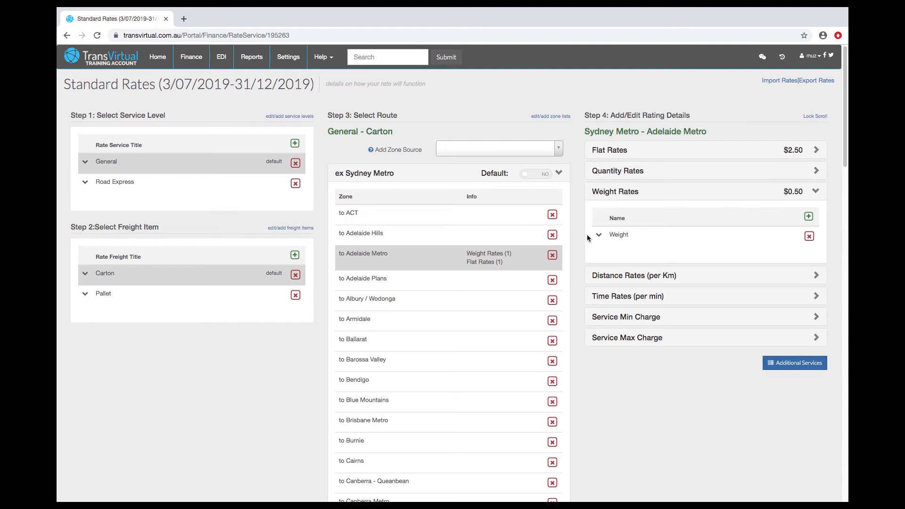
Add a weight break from 250 at $0.40 to the Adelaide Metro route's weight rate, save it and check the saved breaks
{"action": "left_click", "coordinate": [599, 236]}
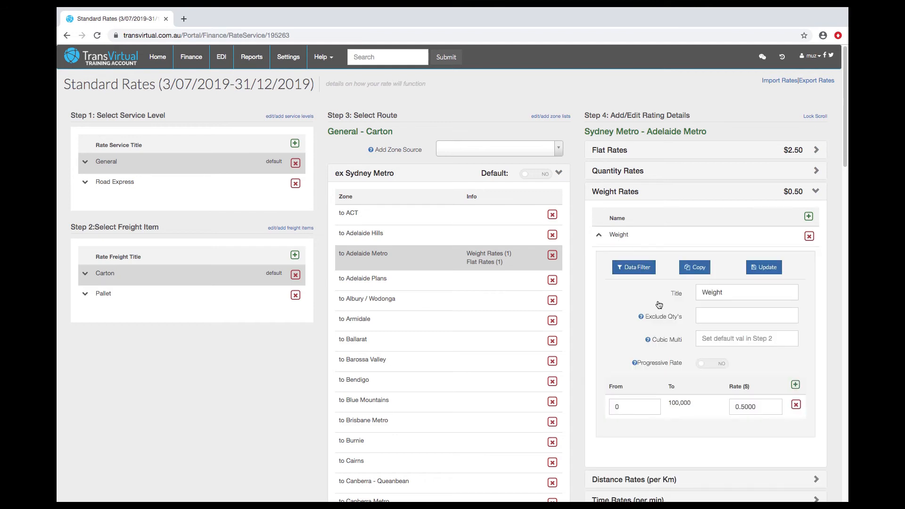
{"action": "left_click", "coordinate": [795, 385]}
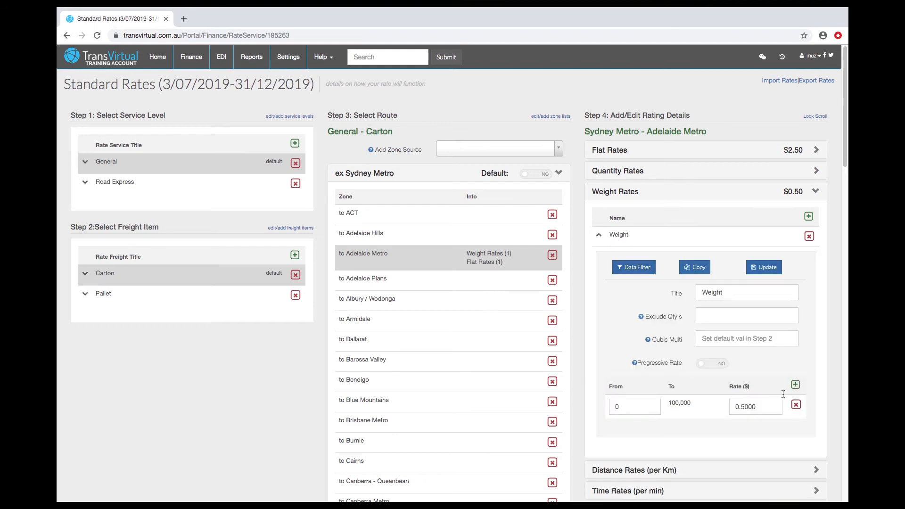
{"action": "left_click_drag", "start_coordinate": [618, 429], "coordinate": [610, 431]}
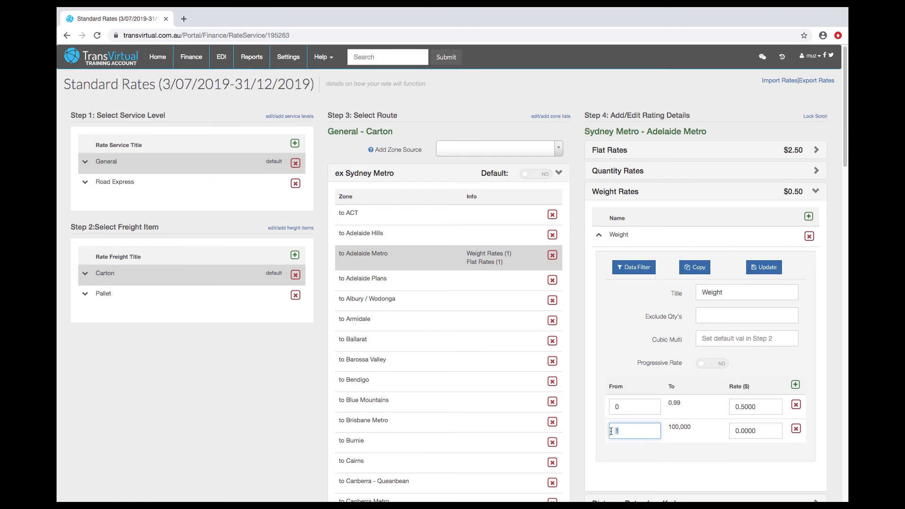
{"action": "type", "text": "250"}
{"action": "left_click", "coordinate": [742, 430]}
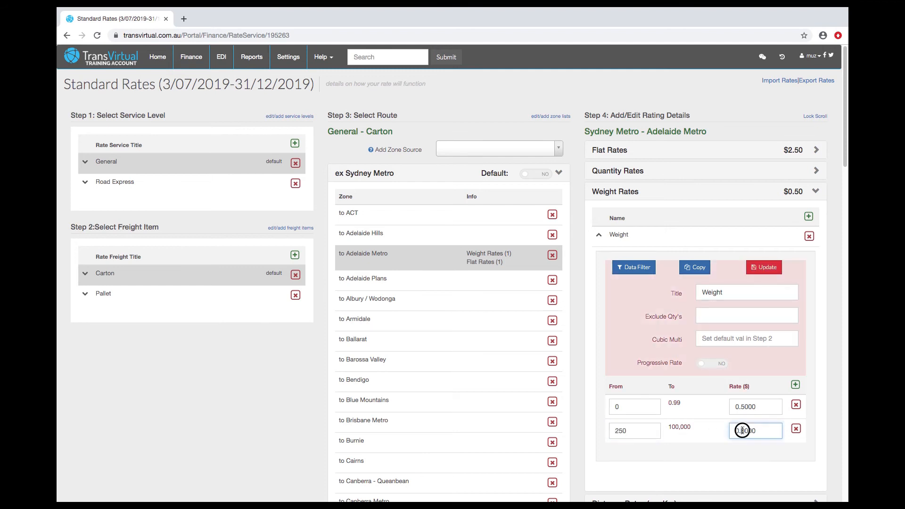
{"action": "left_click_drag", "start_coordinate": [742, 430], "coordinate": [744, 430]}
{"action": "type", "text": "4"}
{"action": "left_click", "coordinate": [765, 272]}
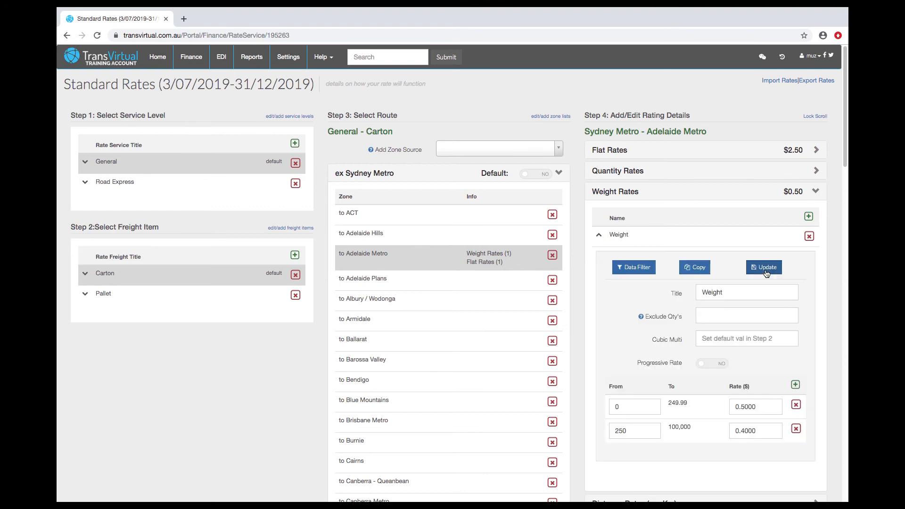
{"action": "left_click", "coordinate": [236, 276]}
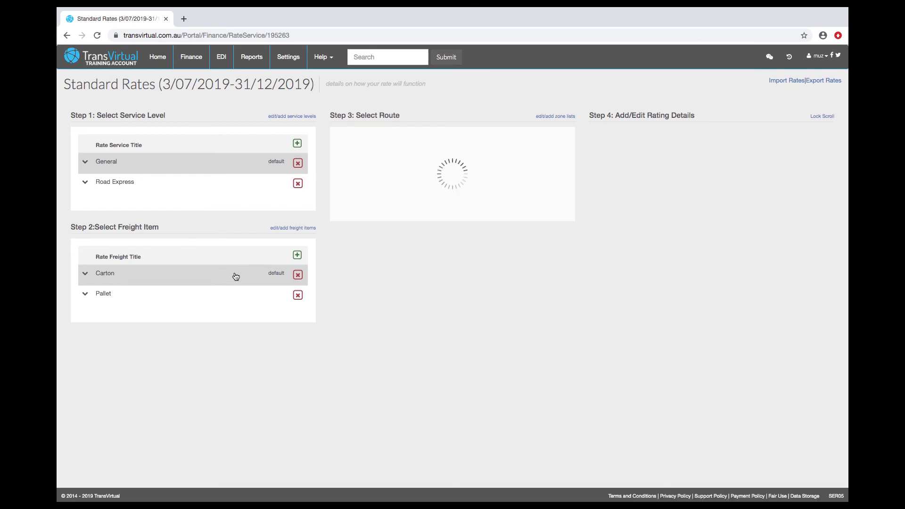
{"action": "left_click", "coordinate": [431, 262]}
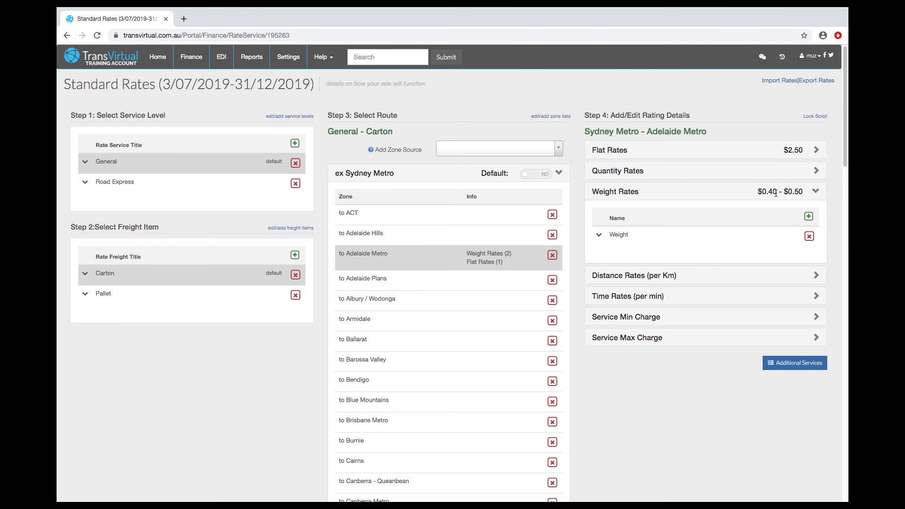
{"action": "left_click", "coordinate": [597, 236]}
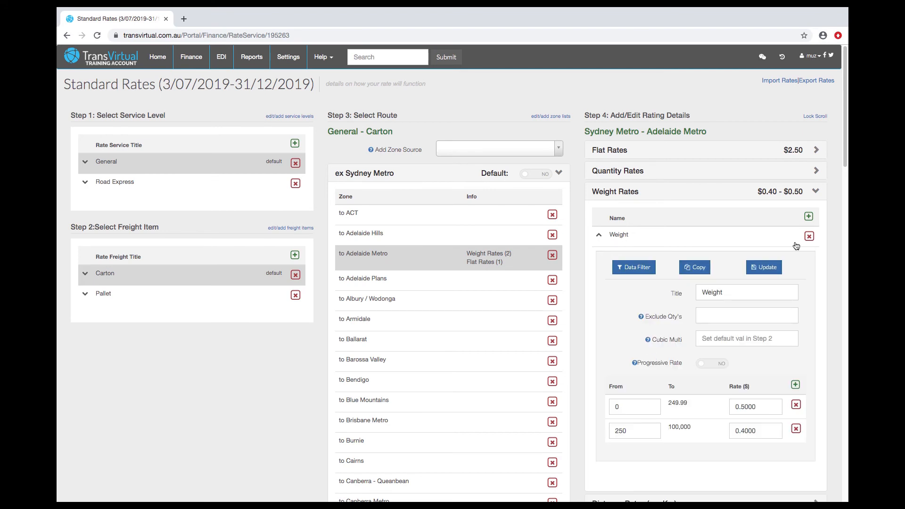
{"action": "left_click", "coordinate": [822, 191]}
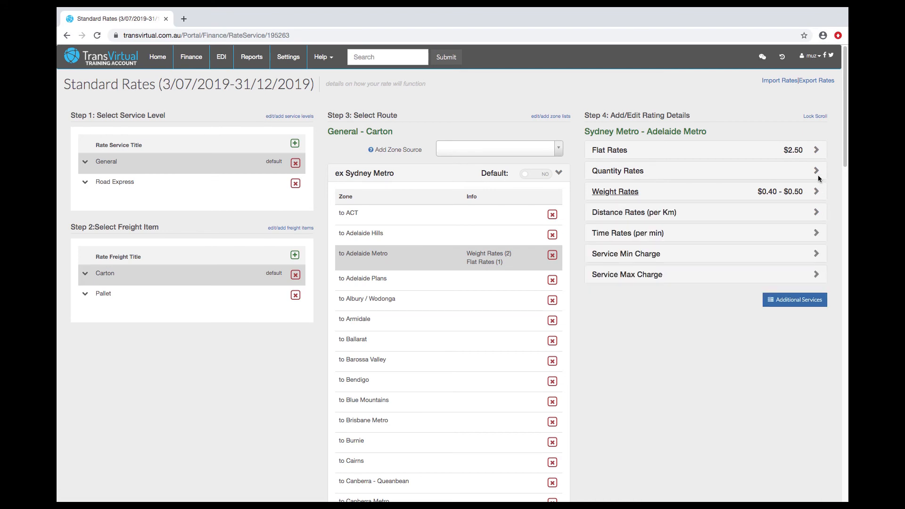
Add a Carton quantity rate of $10.00 to the Sydney Metro to Adelaide Metro route, save it and reload the Carton routes
{"action": "left_click", "coordinate": [816, 170]}
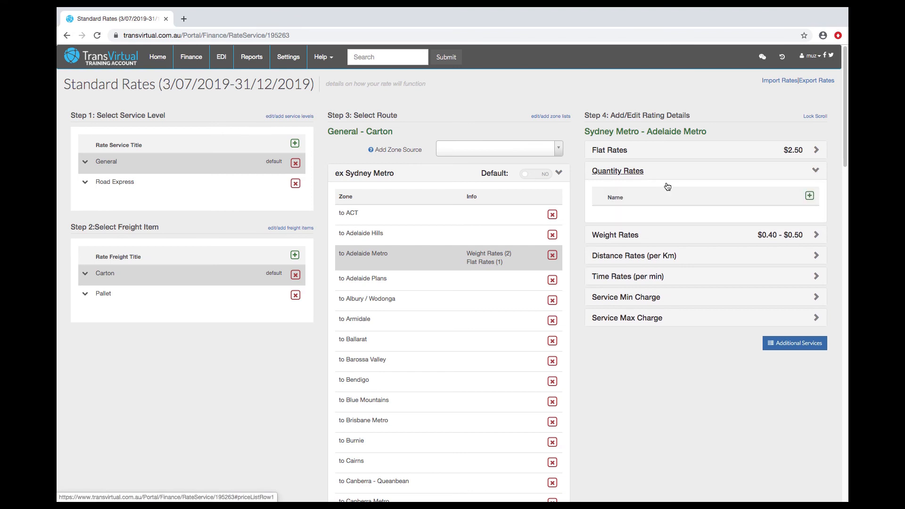
{"action": "left_click", "coordinate": [809, 196]}
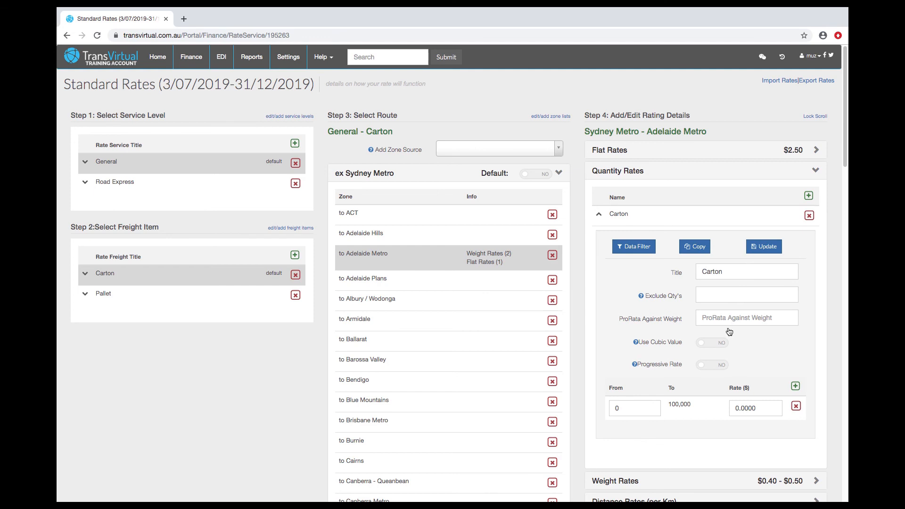
{"action": "left_click", "coordinate": [735, 407]}
{"action": "key", "text": "Delete"}
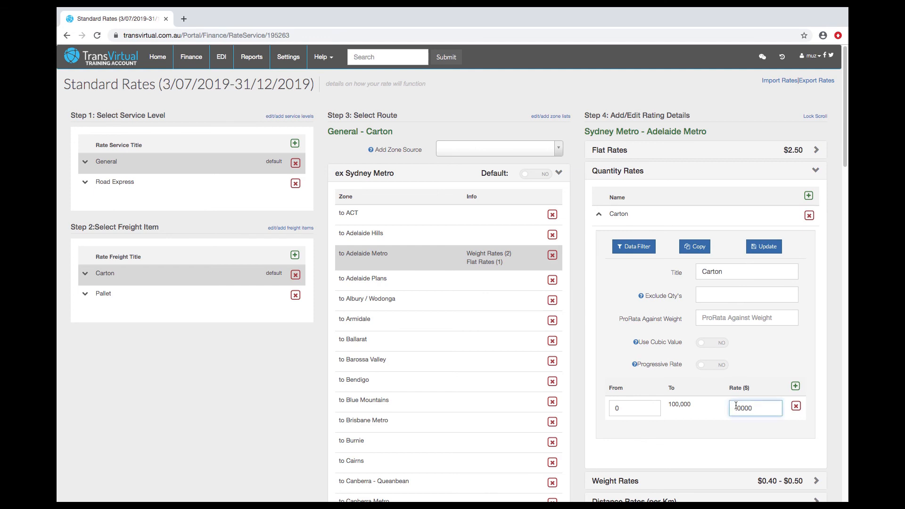
{"action": "type", "text": "10"}
{"action": "left_click", "coordinate": [764, 248]}
{"action": "left_click", "coordinate": [598, 215]}
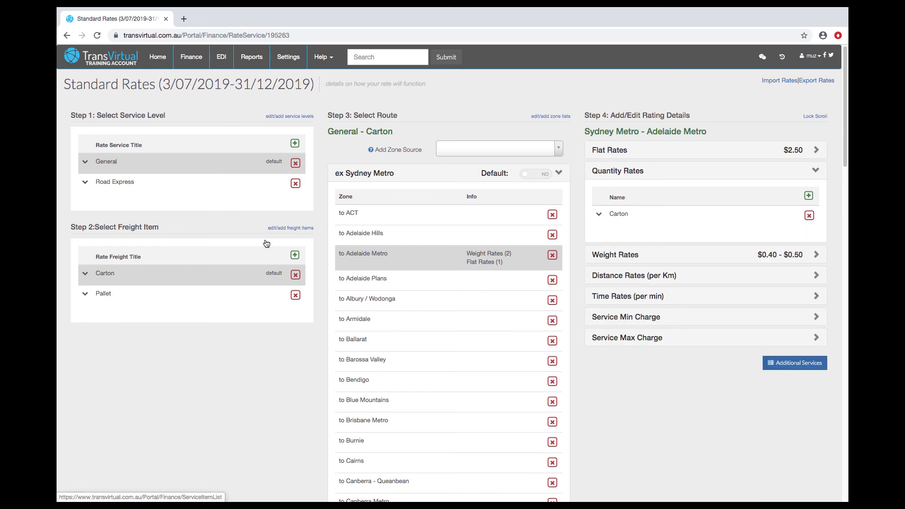
{"action": "left_click", "coordinate": [196, 276]}
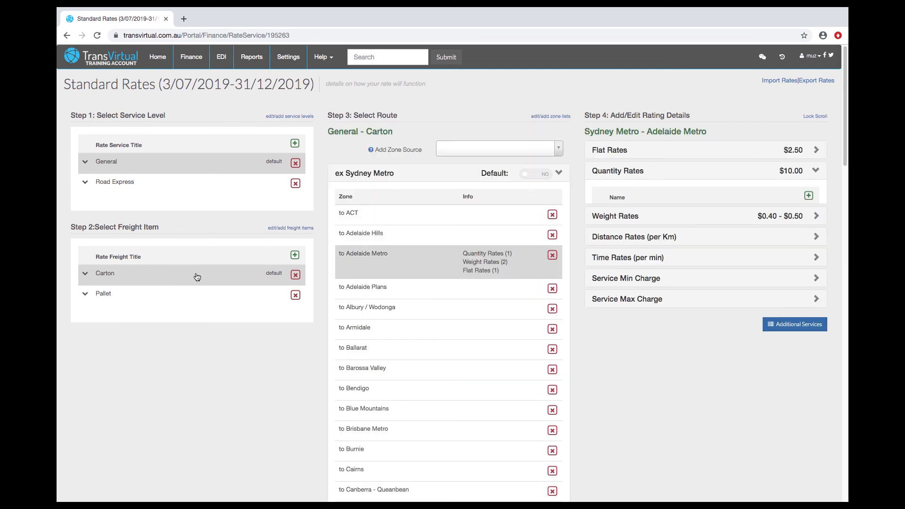